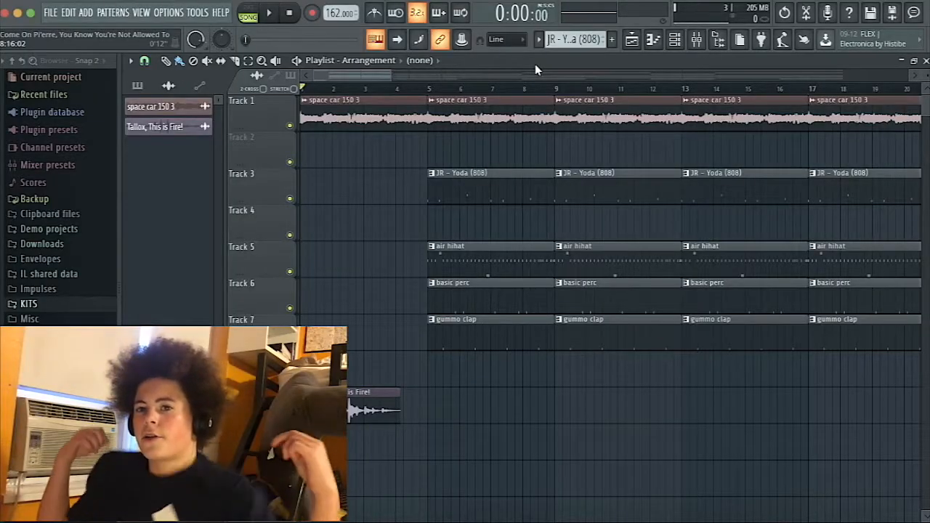
Zoom in on the opening bars of the arrangement and play the song from the start.
click(430, 89)
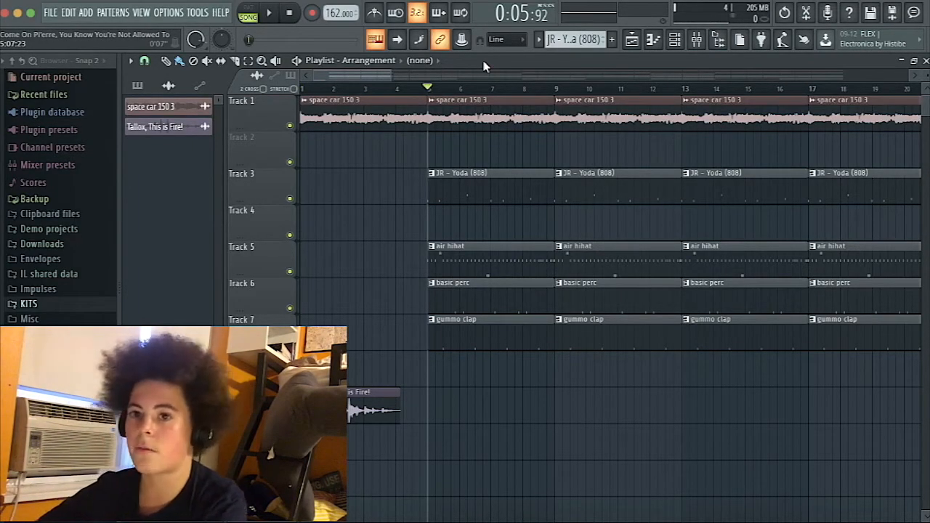
drag(388, 75, 233, 74)
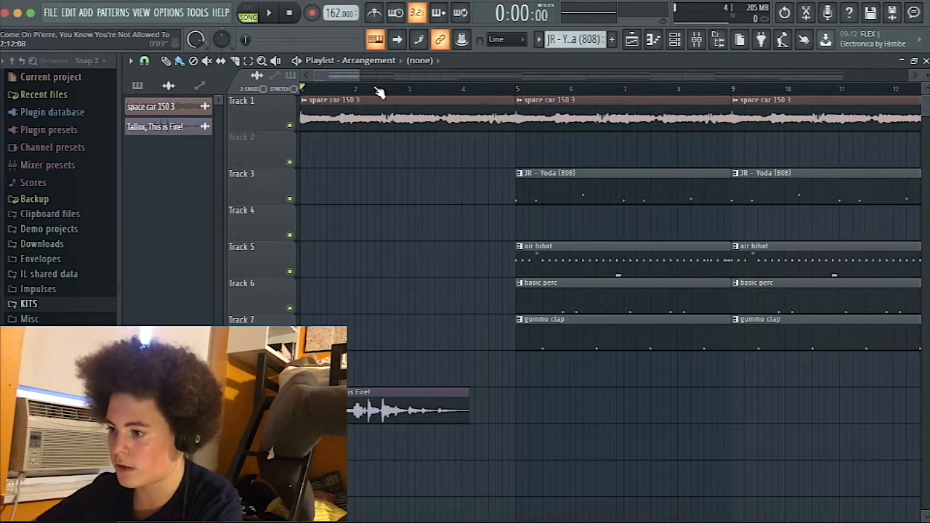
key(space)
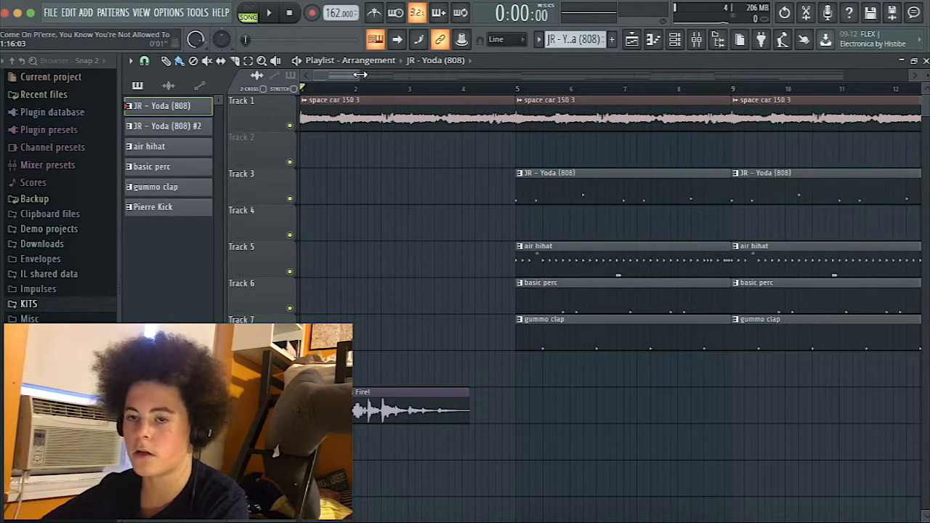
Leave the playlist, switch playback to pattern mode and listen to the JR - Yoda (808) pattern alone.
drag(357, 76, 410, 90)
click(925, 60)
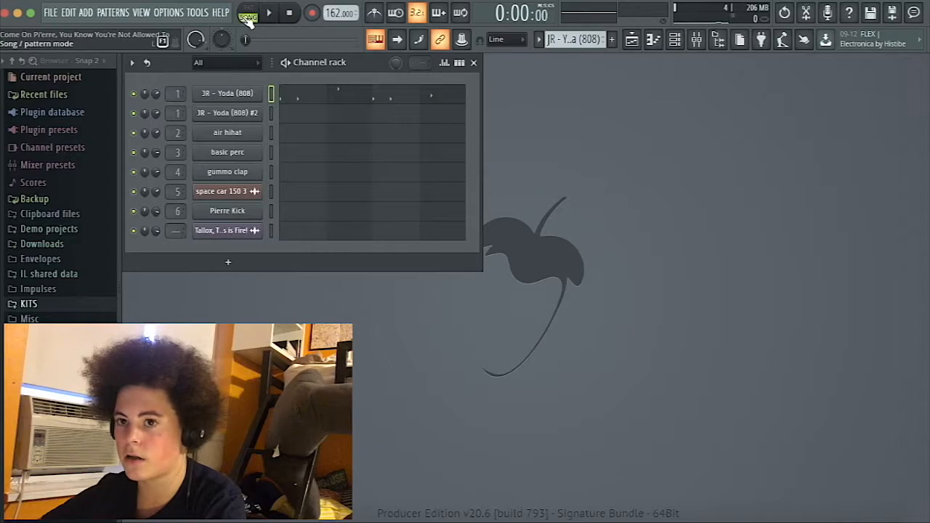
click(249, 17)
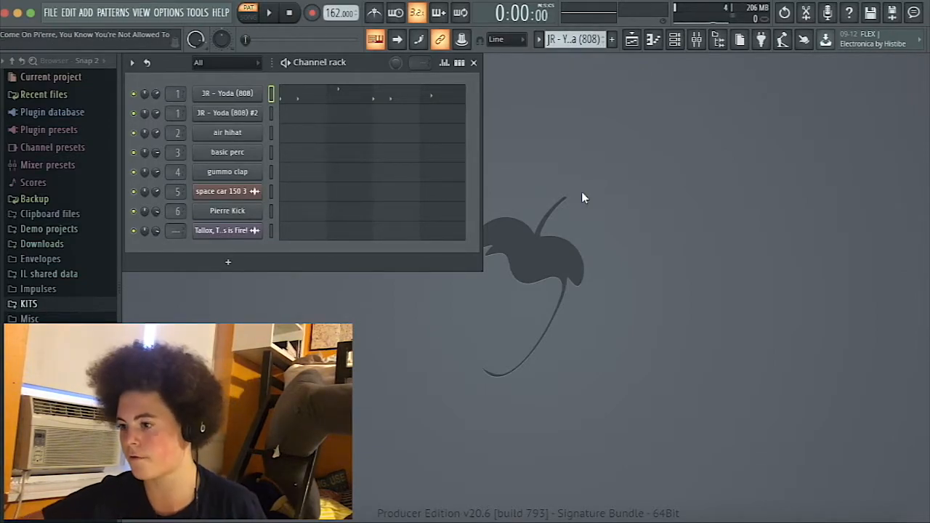
key(space)
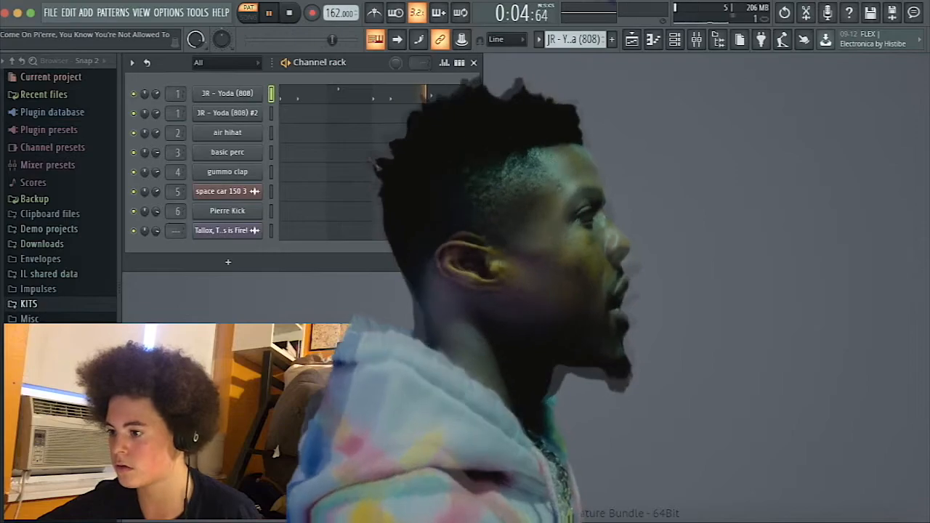
key(space)
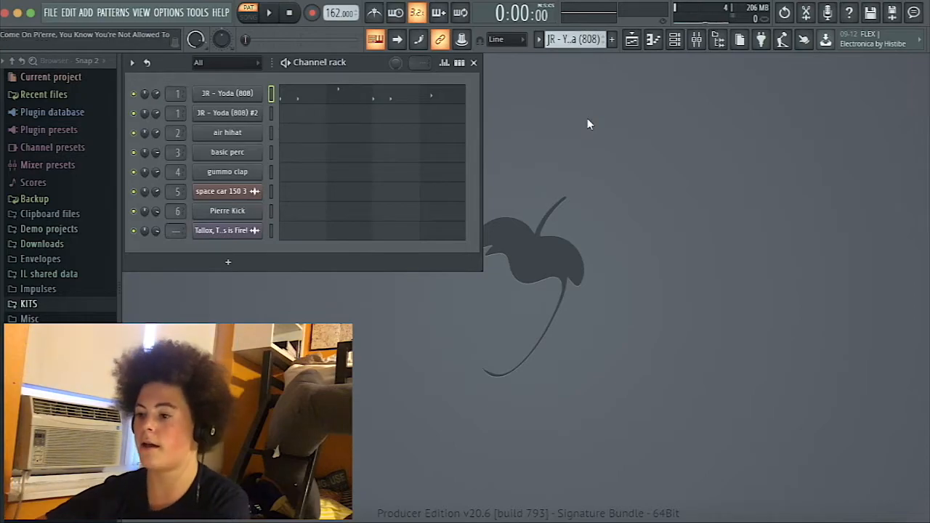
Apply a quick fade-out to the JR - Yoda (808) sample in its channel settings and close them.
click(254, 93)
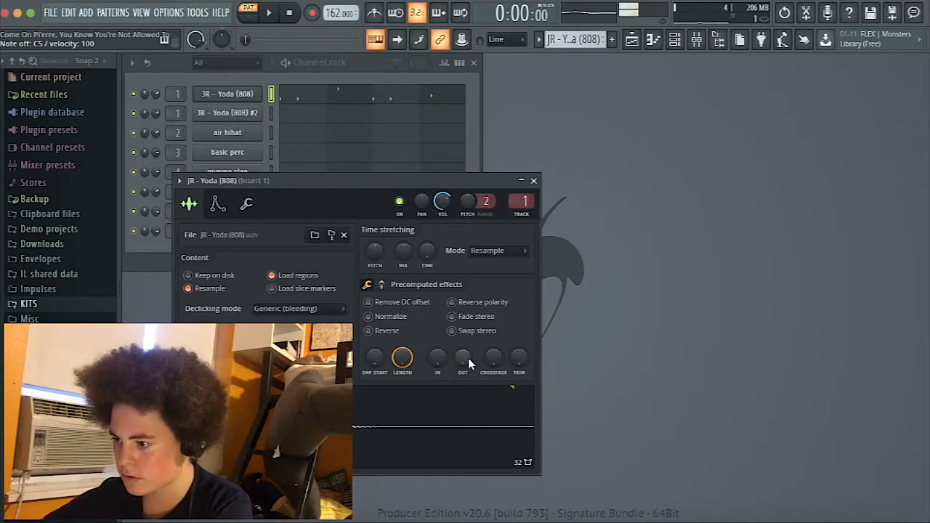
key(ctrl+z)
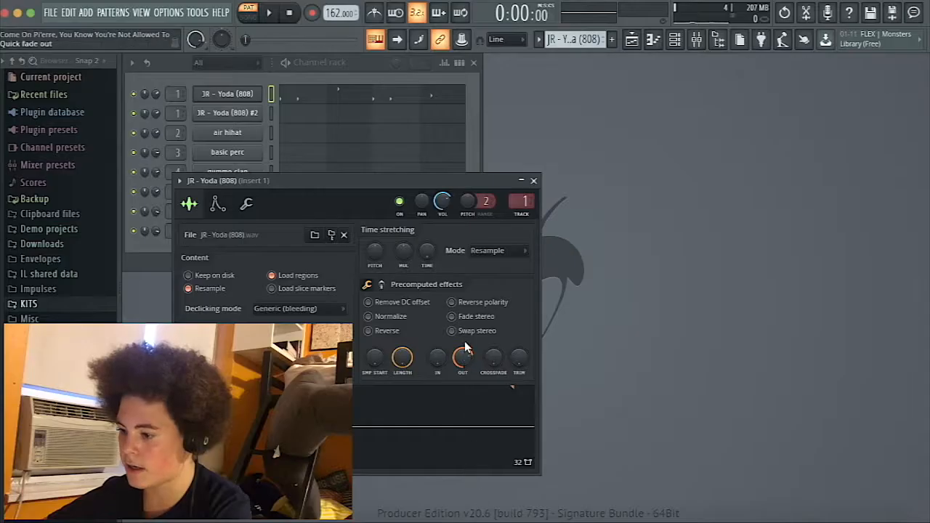
click(534, 180)
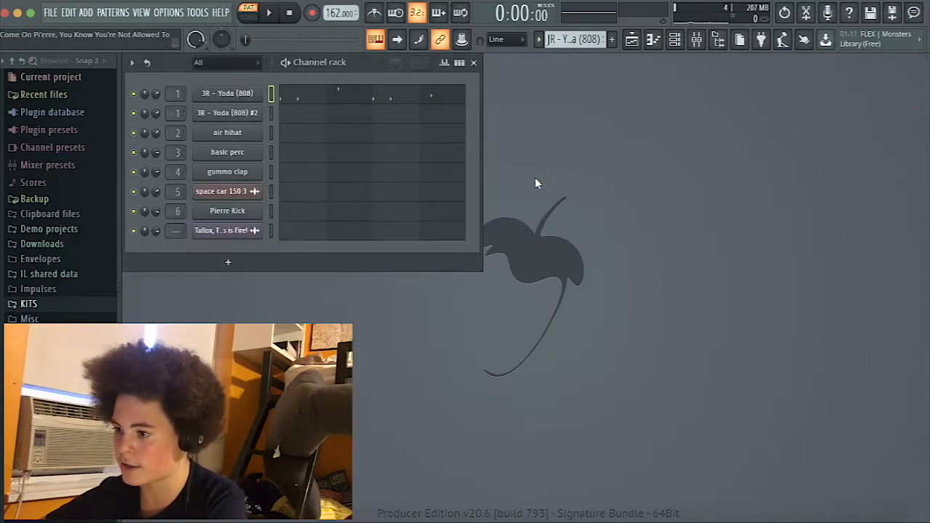
Select the JR - Yoda (808) #2 pattern, listen to it and inspect its notes in the piano roll.
scroll(585, 38, down, 1)
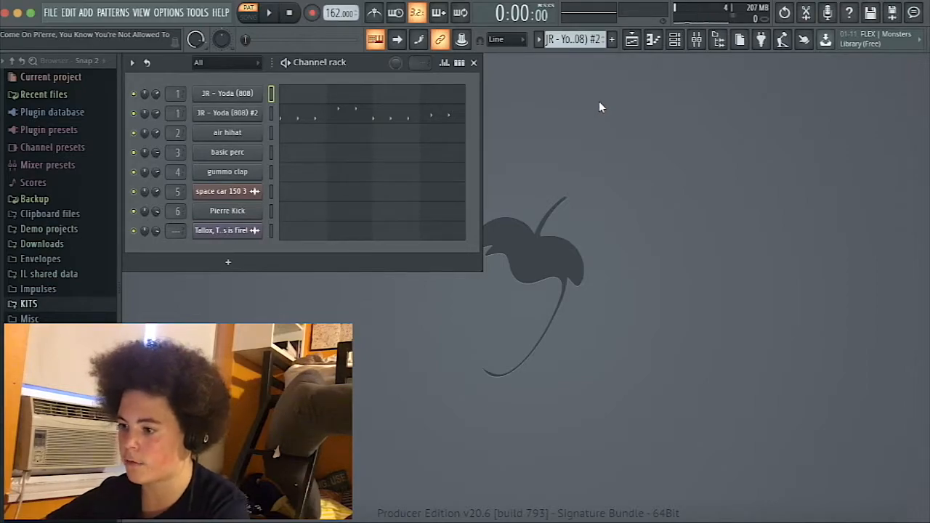
key(space)
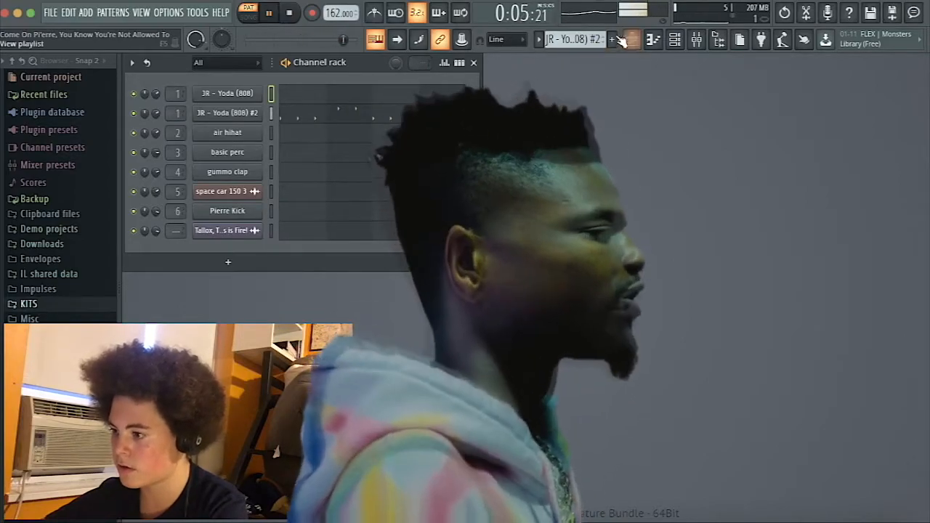
key(space)
click(409, 117)
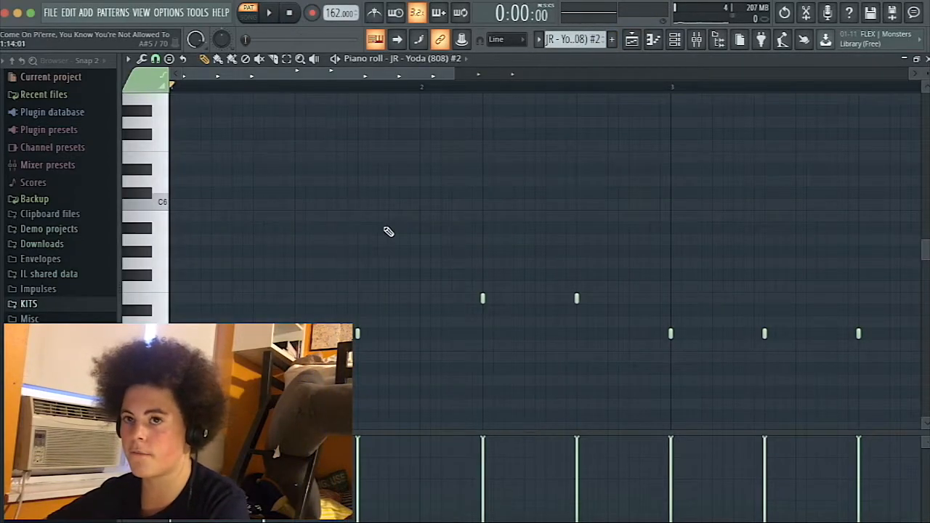
scroll(432, 200, down, 1)
ctrl+scroll(436, 200, down, 3)
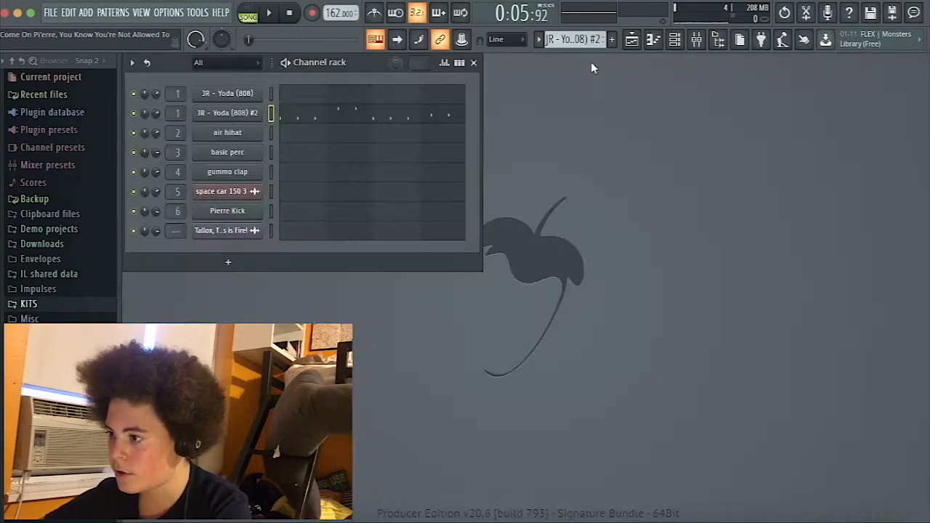
Move all notes of the JR - Yoda (808) pattern up two octaves in the piano roll.
click(399, 100)
scroll(173, 270, down, 2)
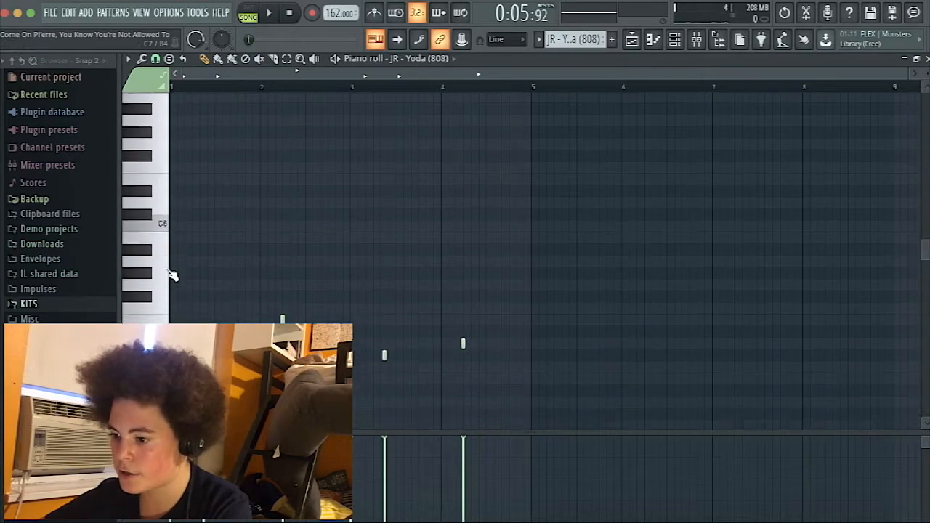
scroll(482, 269, down, 2)
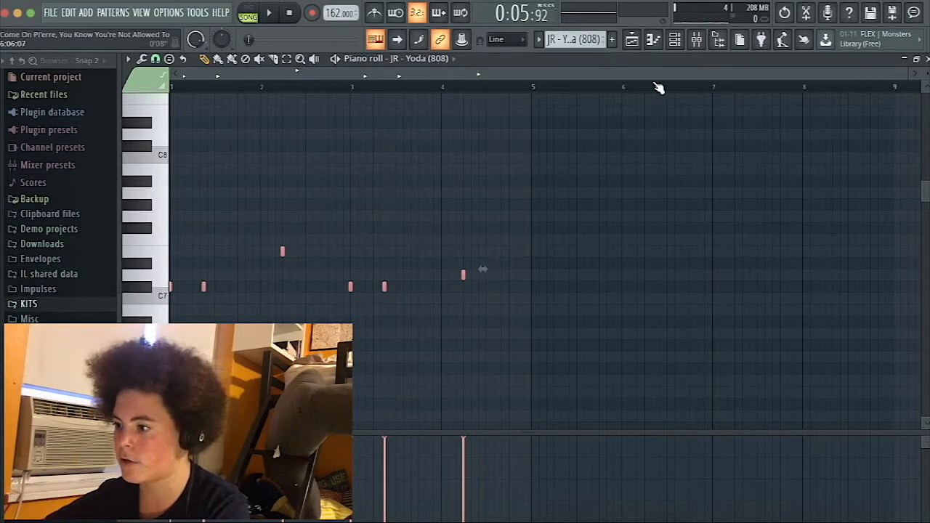
drag(905, 72, 637, 72)
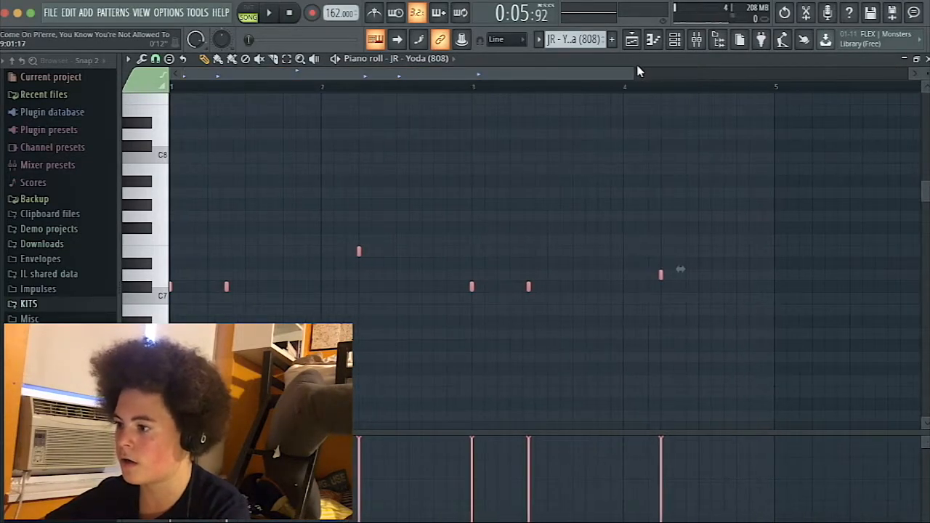
Play the song with the raised 808 notes, move them back down and close the piano roll.
key(space)
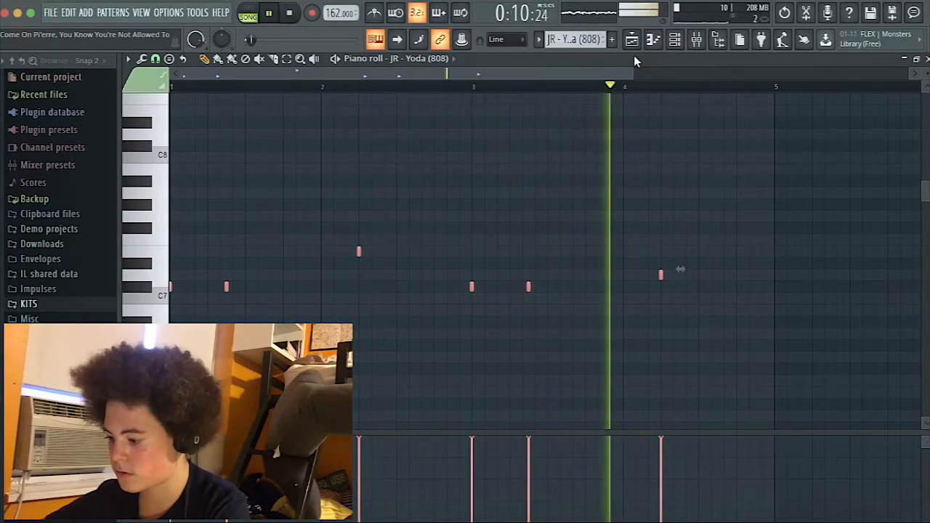
key(ctrl+Down)
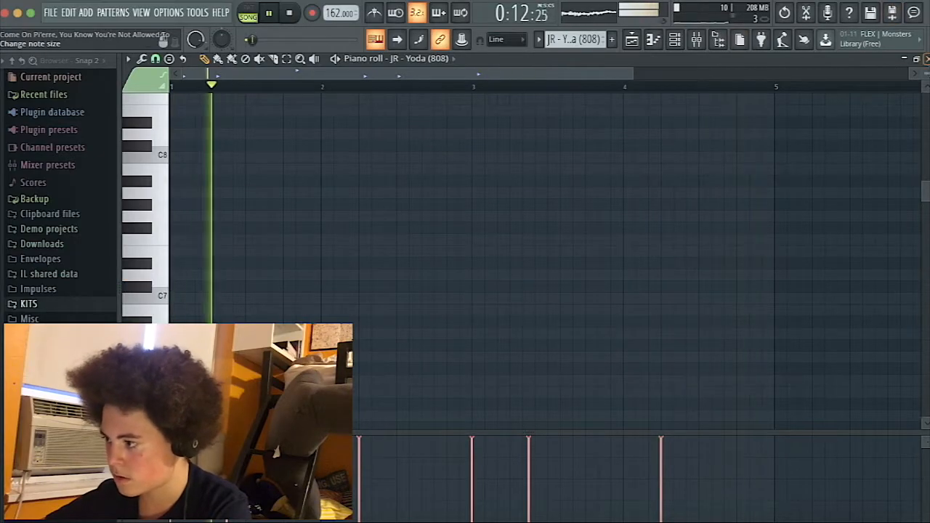
click(928, 59)
key(space)
Open the air hihat pattern in the piano roll and listen to its opening bars in the song.
scroll(580, 38, down, 1)
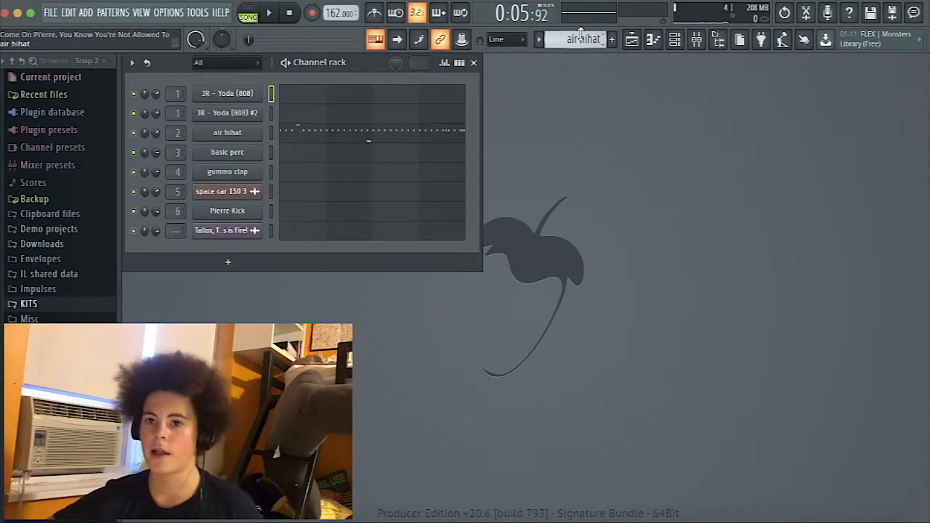
click(450, 138)
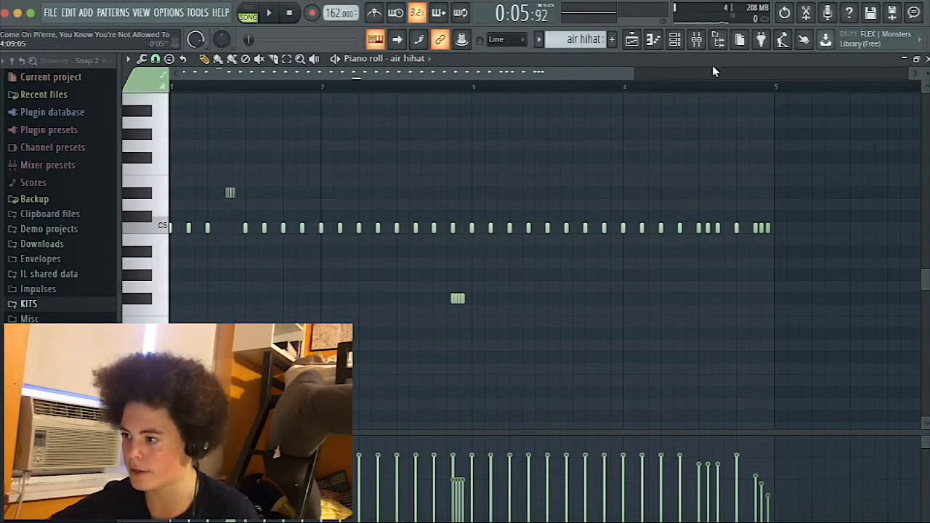
key(space)
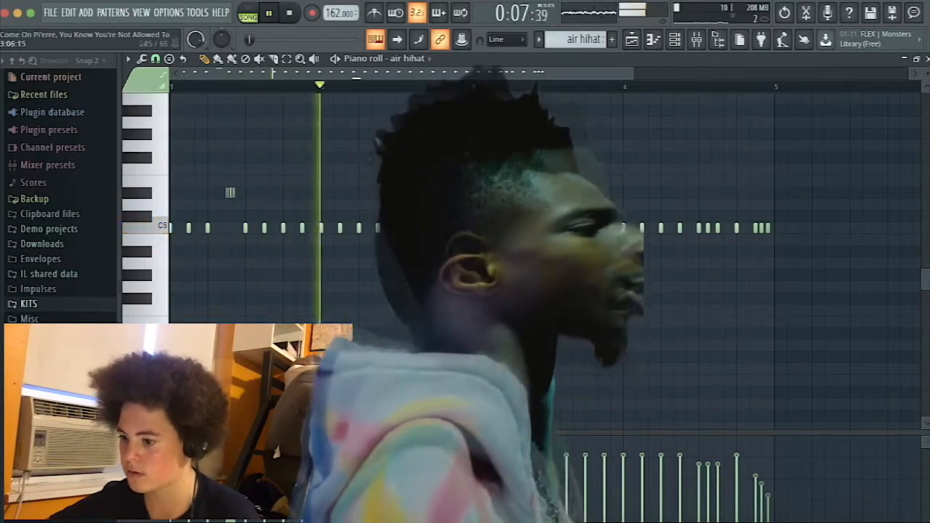
key(space)
click(226, 90)
key(space)
key(space)
key(space)
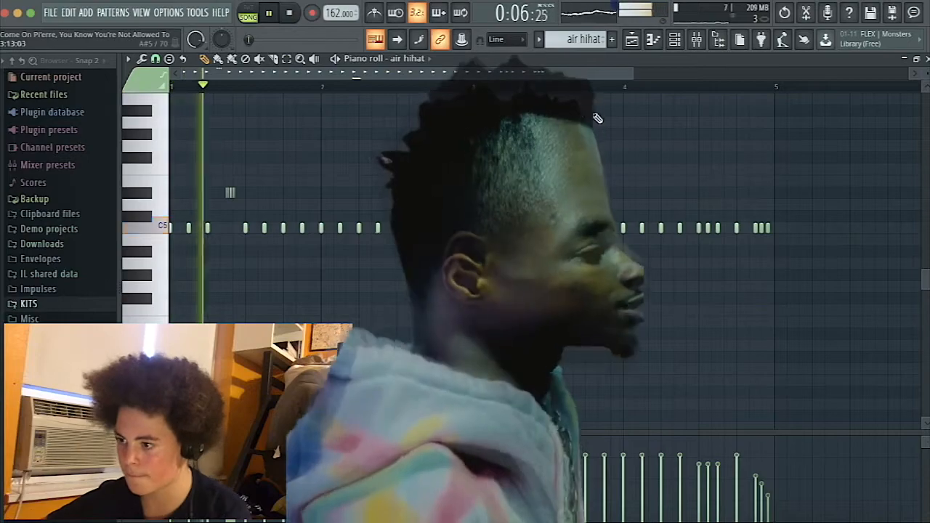
Examine and listen to the later bars of the air hihat pattern, including the closing hi-hat rolls.
drag(633, 76, 561, 76)
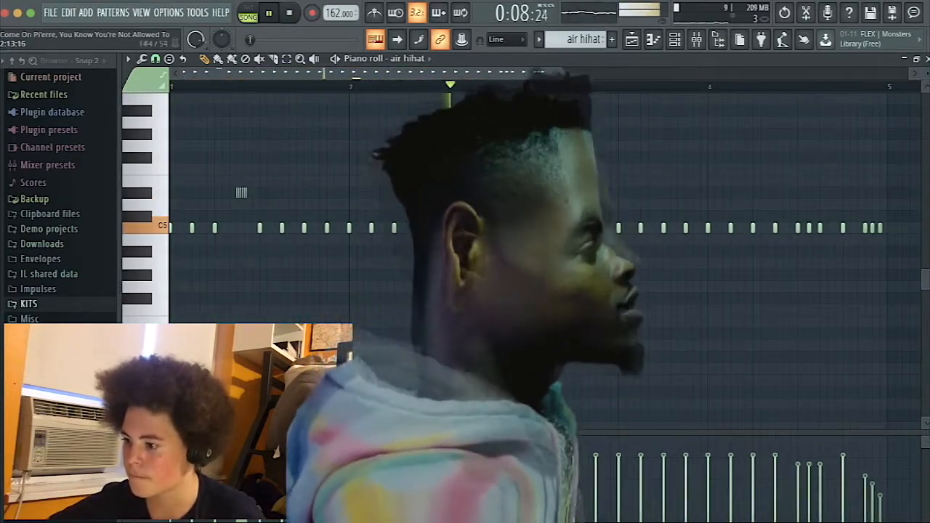
scroll(709, 240, right, 3)
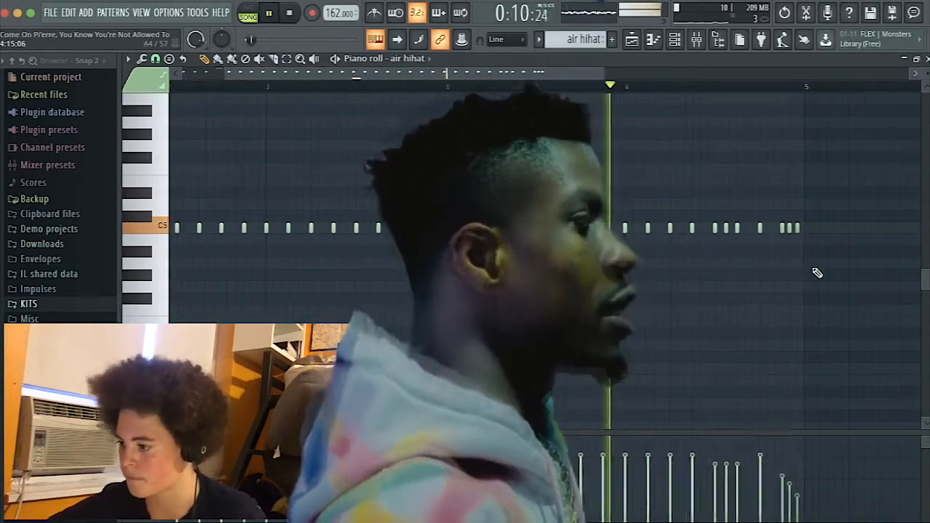
key(space)
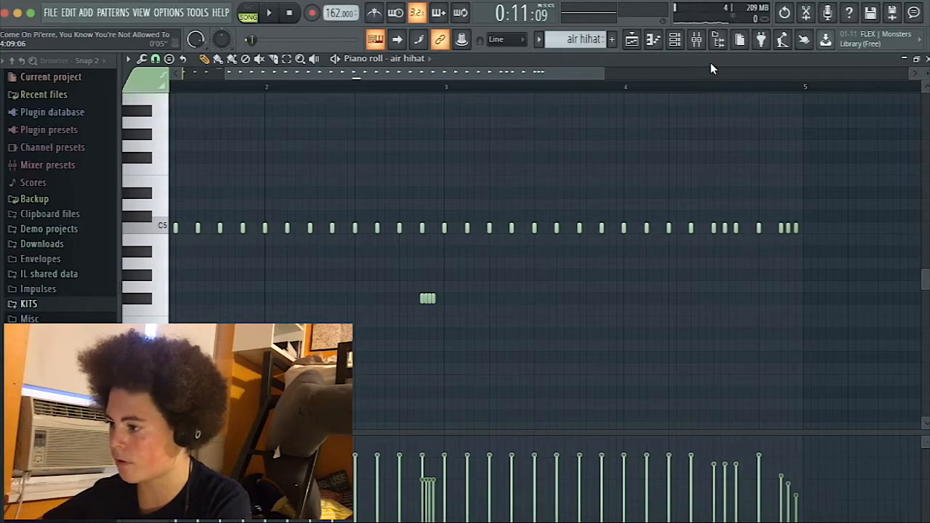
key(space)
key(space)
click(855, 85)
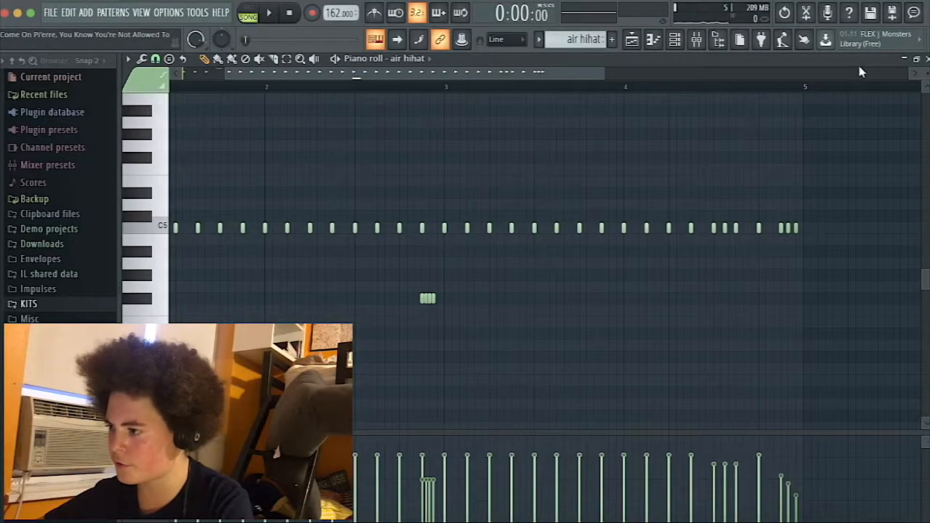
Select the basic perc pattern, inspect its notes in the piano roll and switch playback to pattern mode.
click(926, 60)
drag(585, 40, 584, 48)
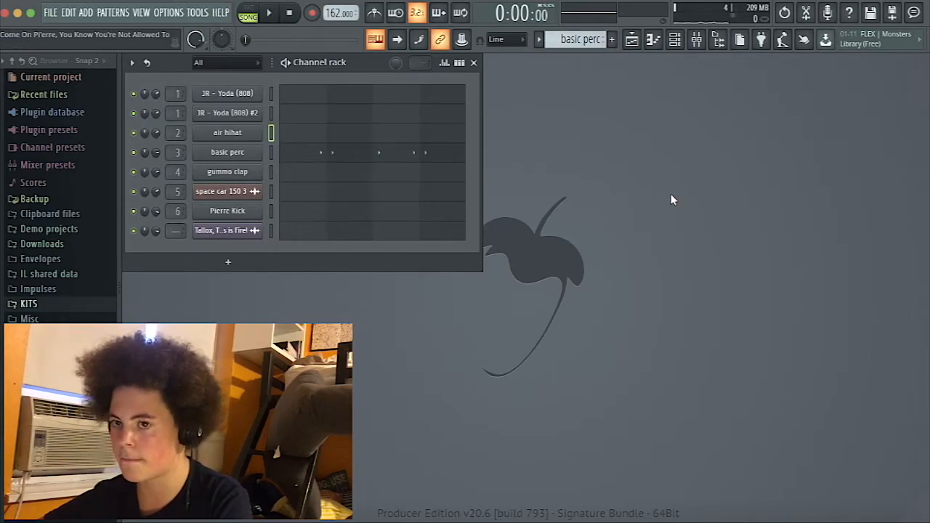
click(365, 156)
click(552, 258)
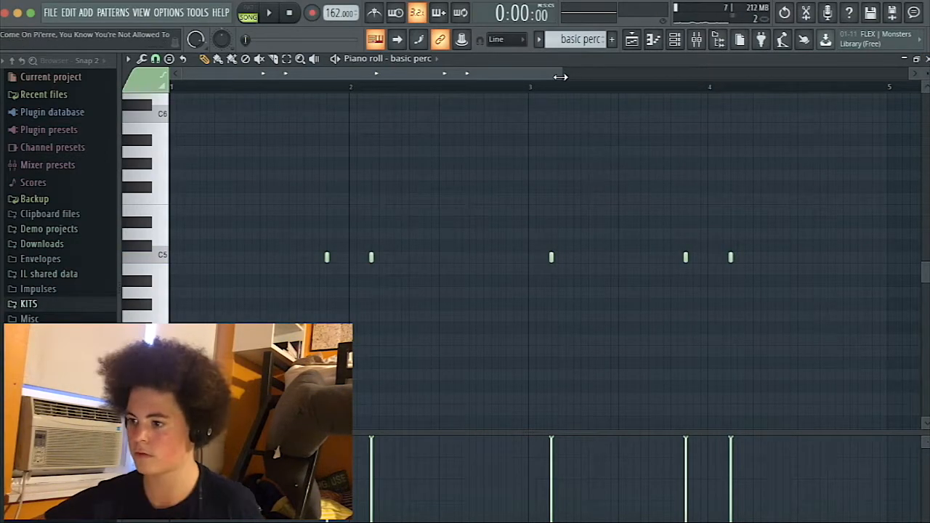
click(247, 16)
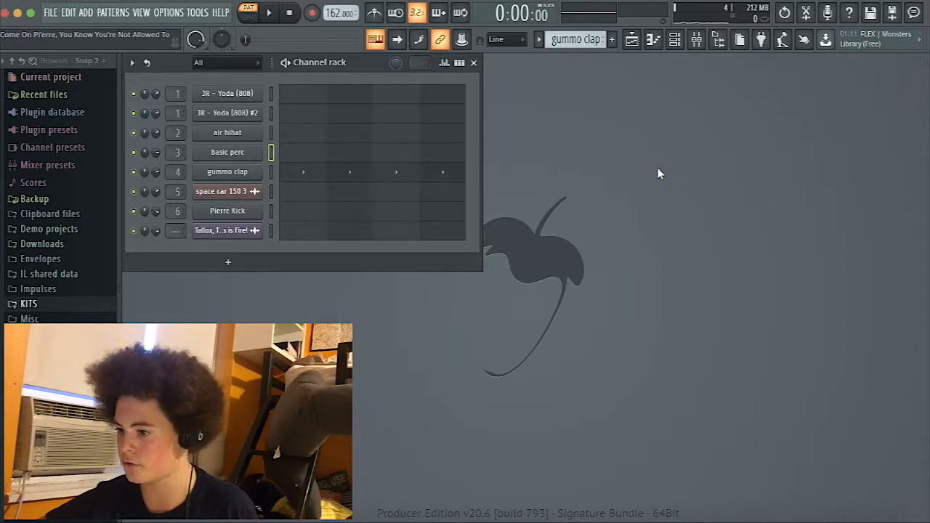
Select the Pierre Kick pattern and look at where its clips sit in the playlist arrangement.
scroll(573, 39, down, 1)
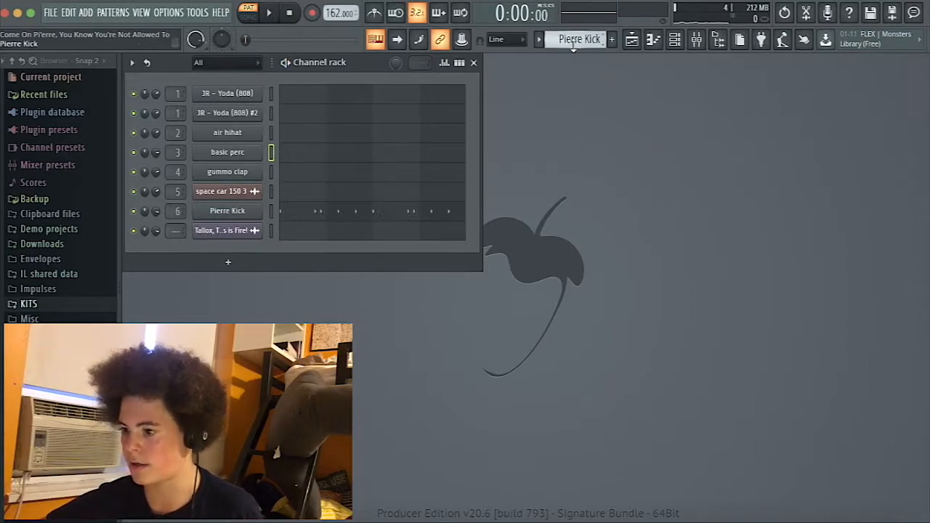
click(632, 40)
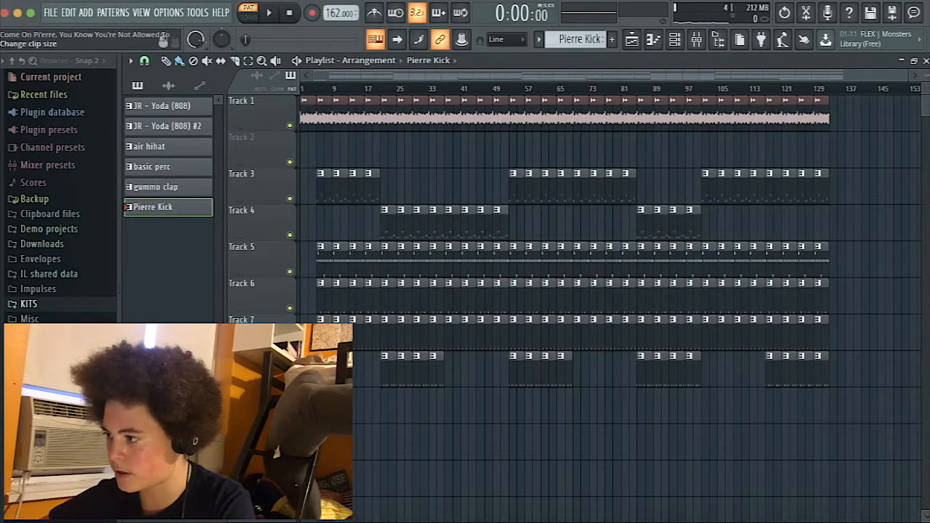
double_click(512, 324)
Inspect the Pierre Kick notes in the piano roll and play the pattern on its own.
scroll(512, 178, down, 3)
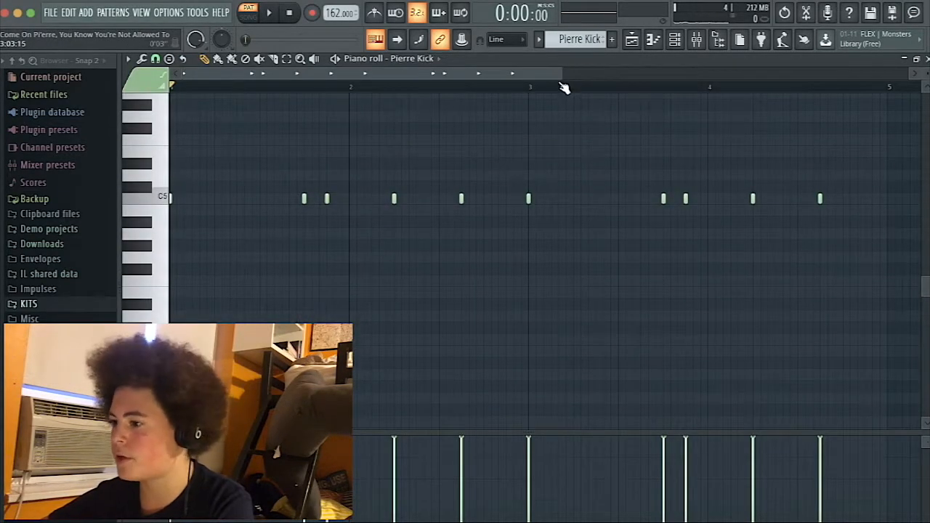
drag(559, 75, 564, 77)
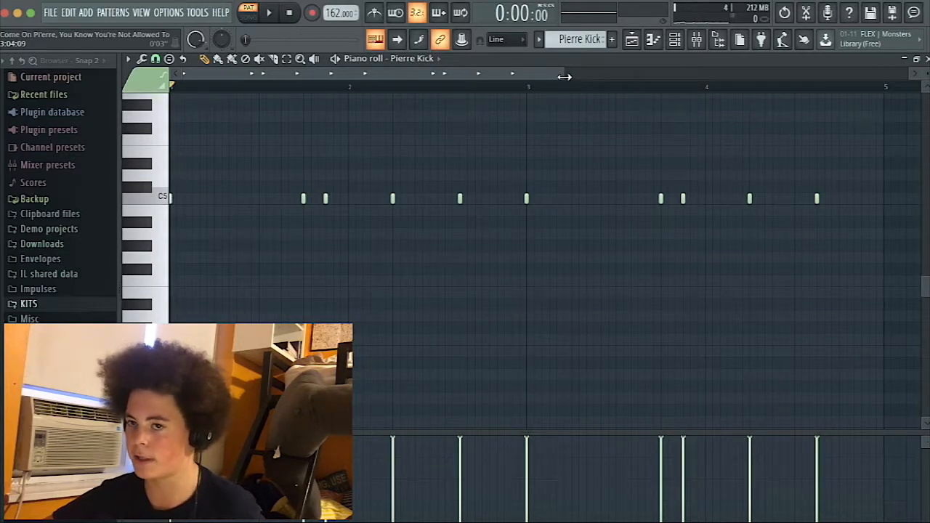
key(space)
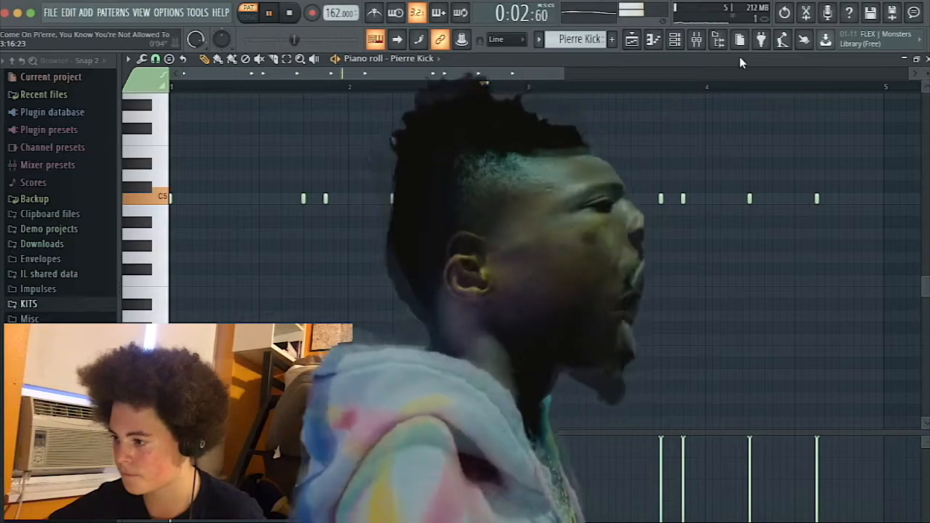
Stop playback and inspect the pre amp setting of Fruity Blood Overdrive on the Pierre Kick's mixer insert 6 while playing the pattern.
key(space)
click(927, 60)
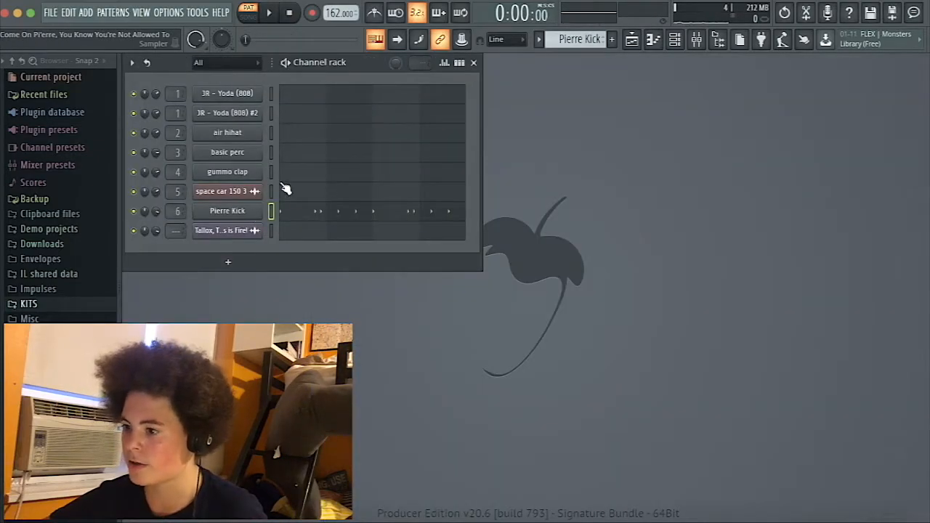
click(696, 39)
click(361, 228)
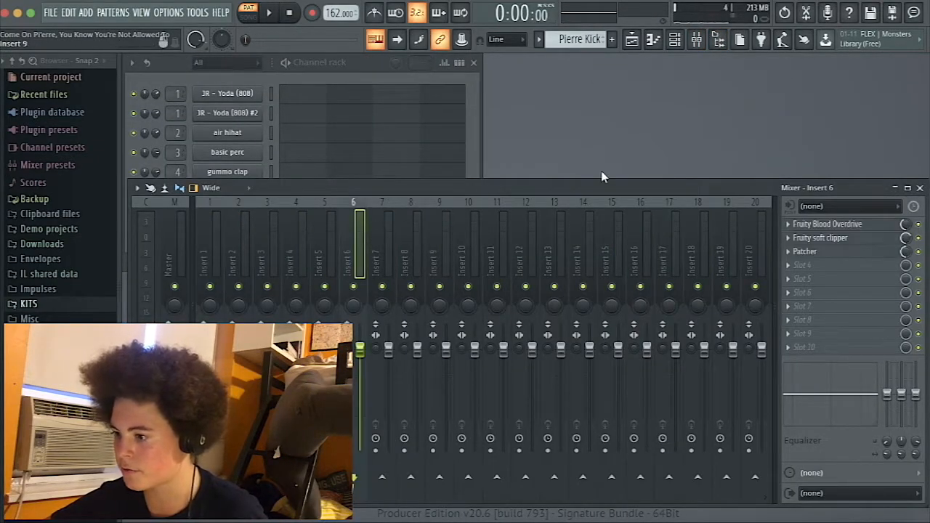
click(859, 228)
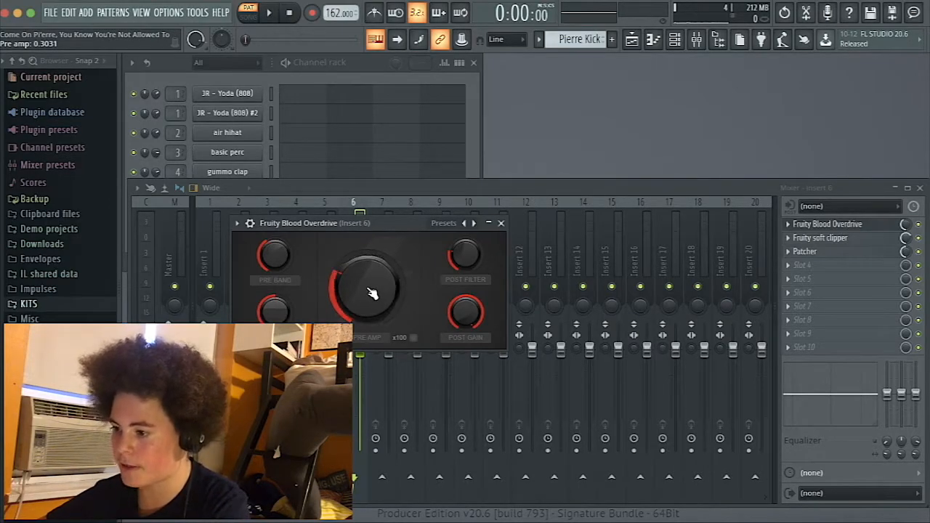
mouse_move(377, 297)
mouse_down()
mouse_move(377, 218)
mouse_move(378, 296)
mouse_up()
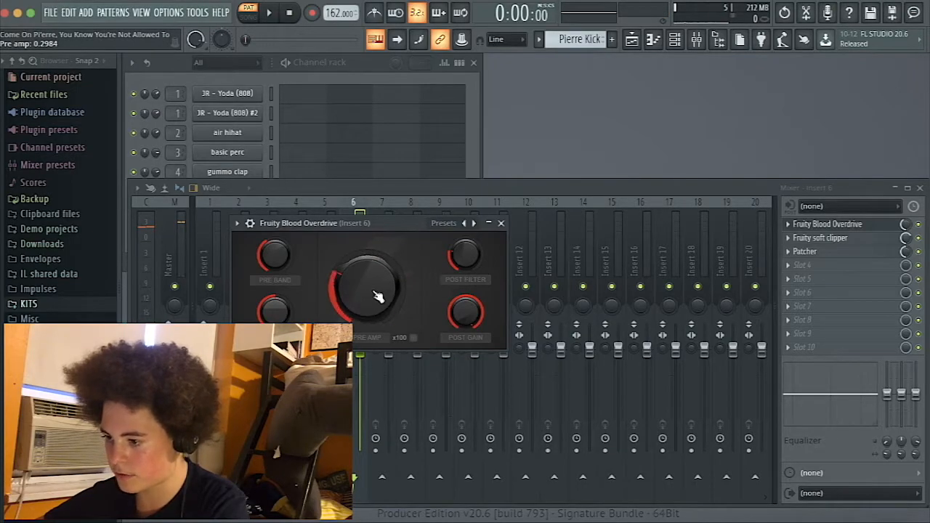
click(500, 223)
Inspect the threshold and post gain of the Fruity soft clipper on insert 6 while playing the kick pattern.
click(820, 238)
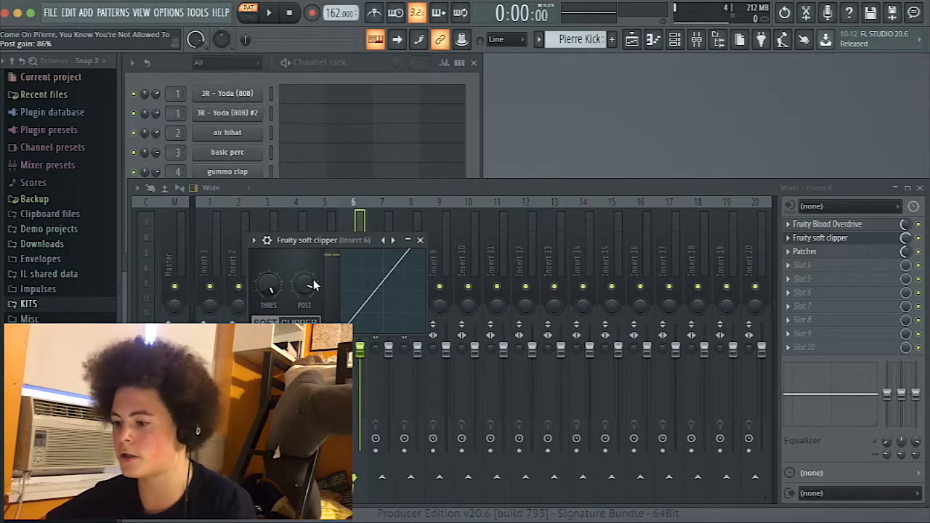
key(space)
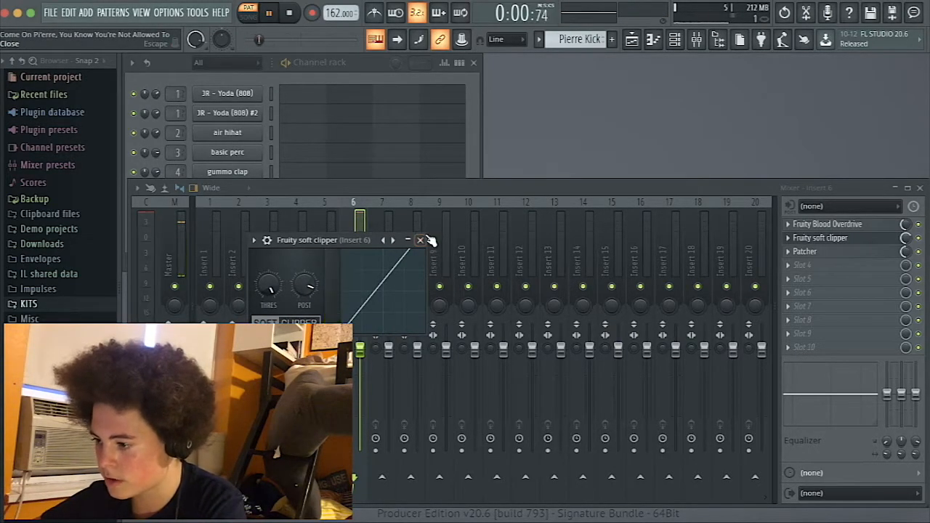
click(420, 240)
key(space)
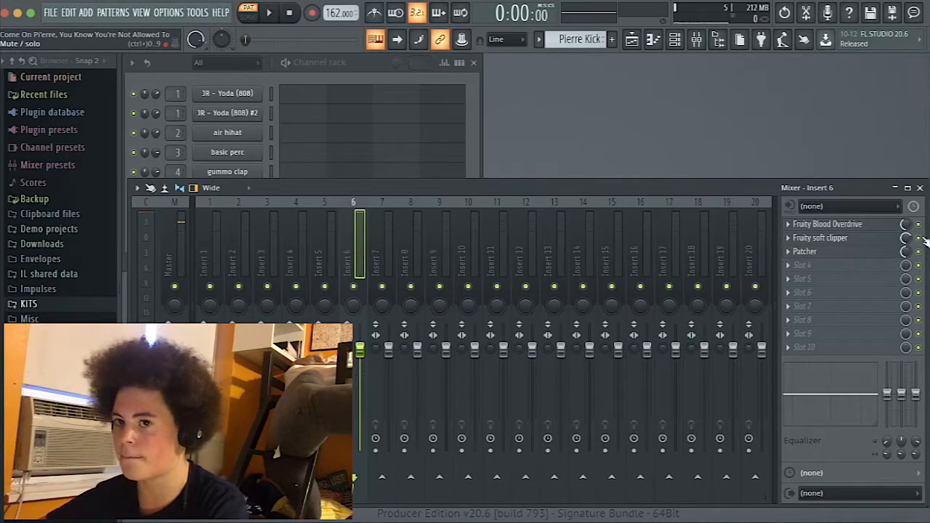
click(918, 224)
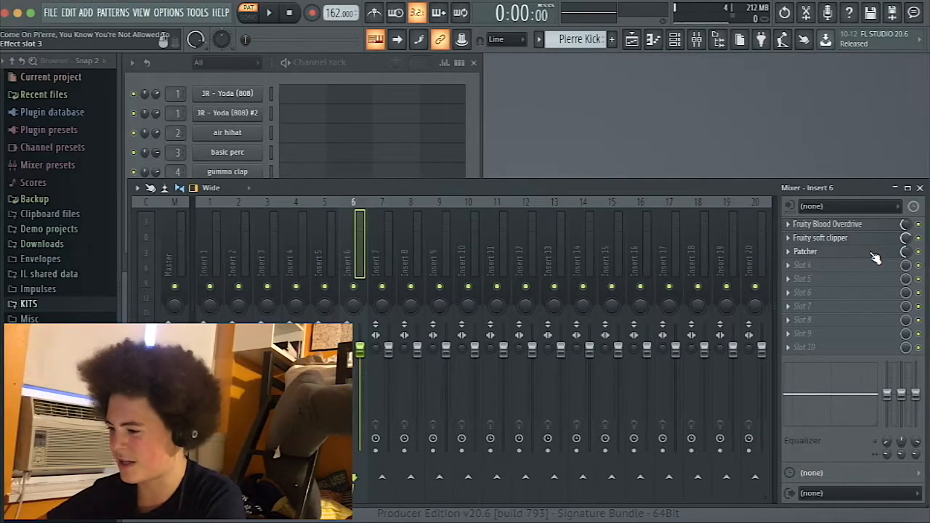
Open Patcher on insert 6 and find the Simple EQ - Bass preset among its presets.
click(845, 252)
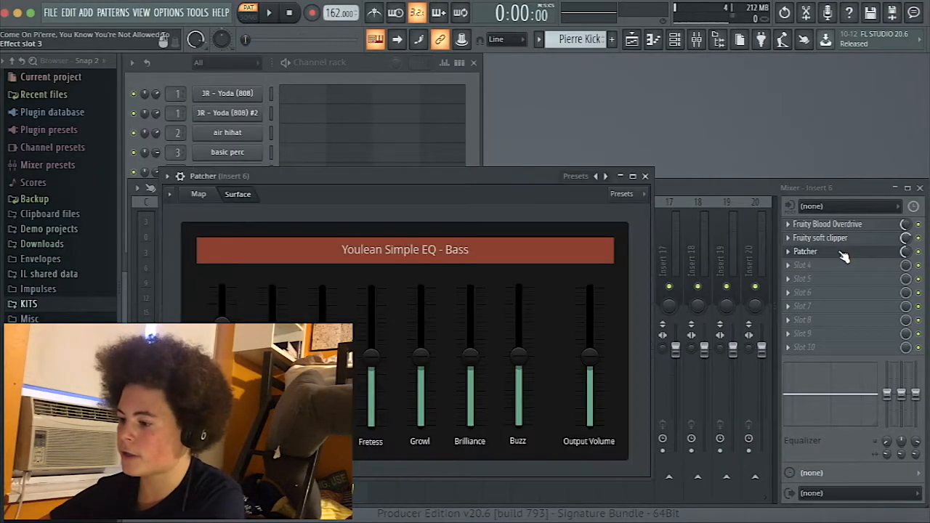
click(645, 176)
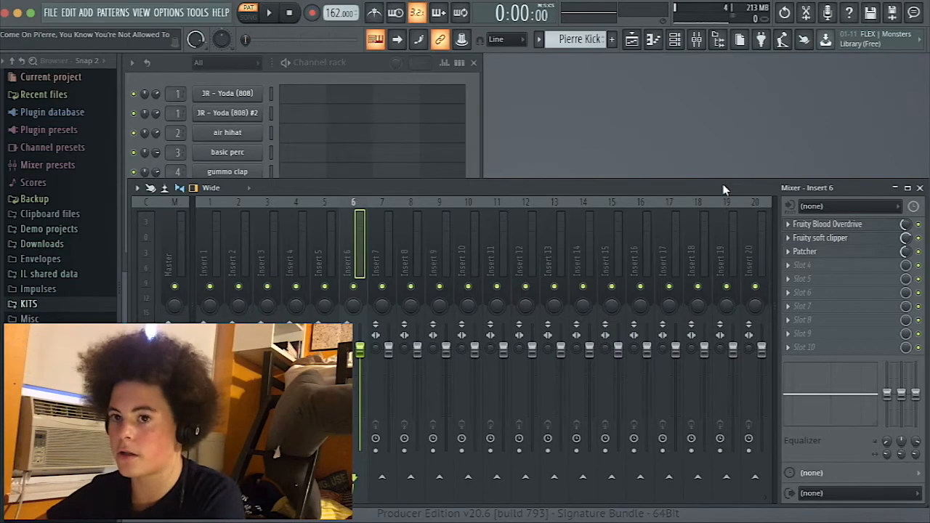
click(841, 252)
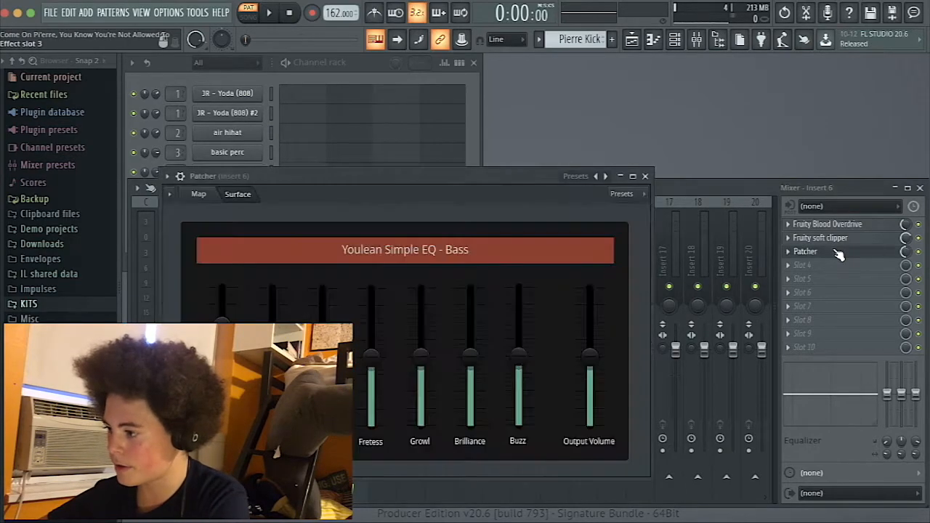
click(168, 177)
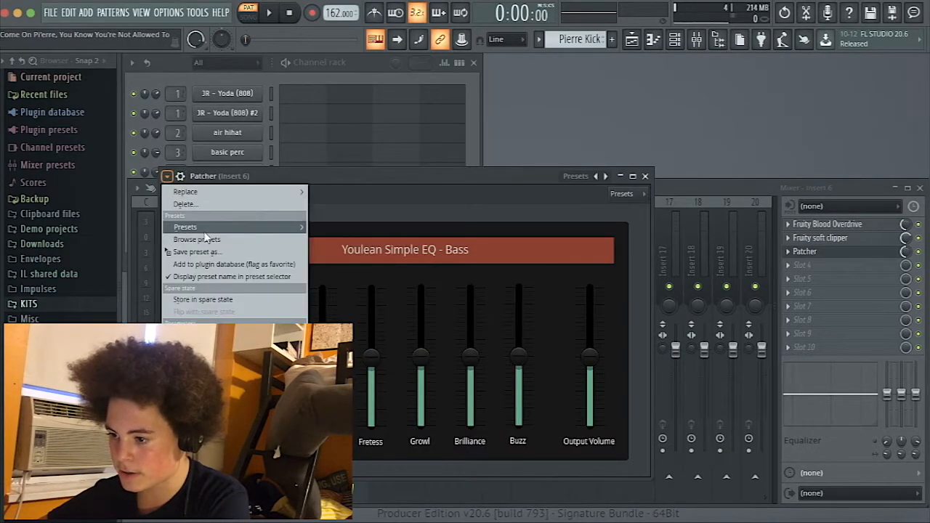
mouse_move(185, 227)
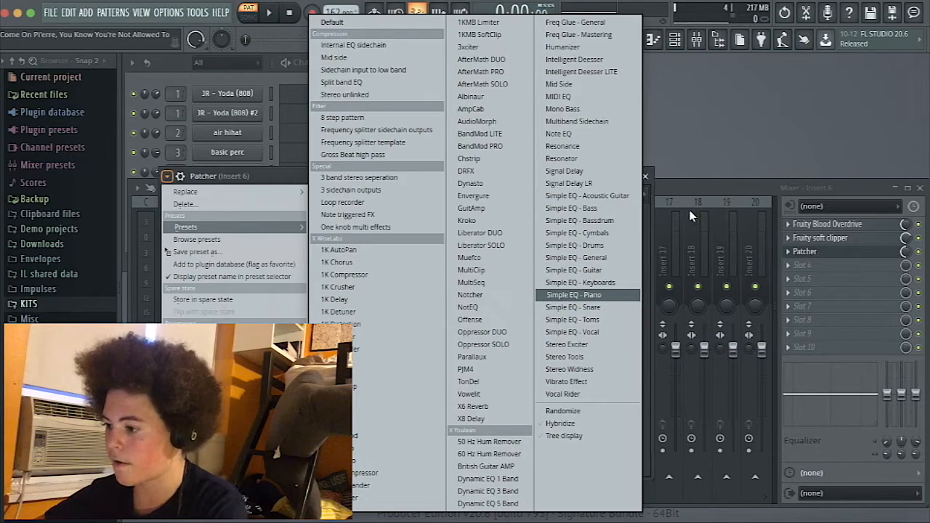
click(596, 208)
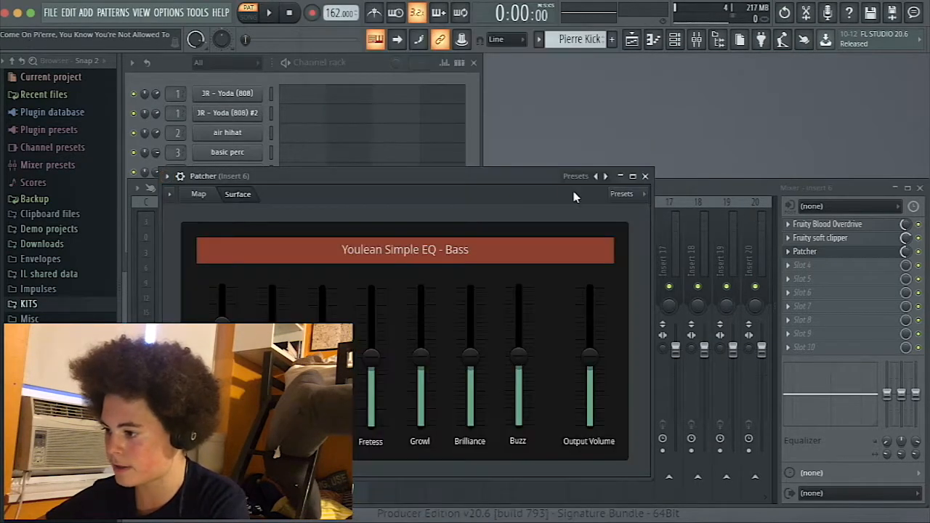
drag(512, 180, 546, 175)
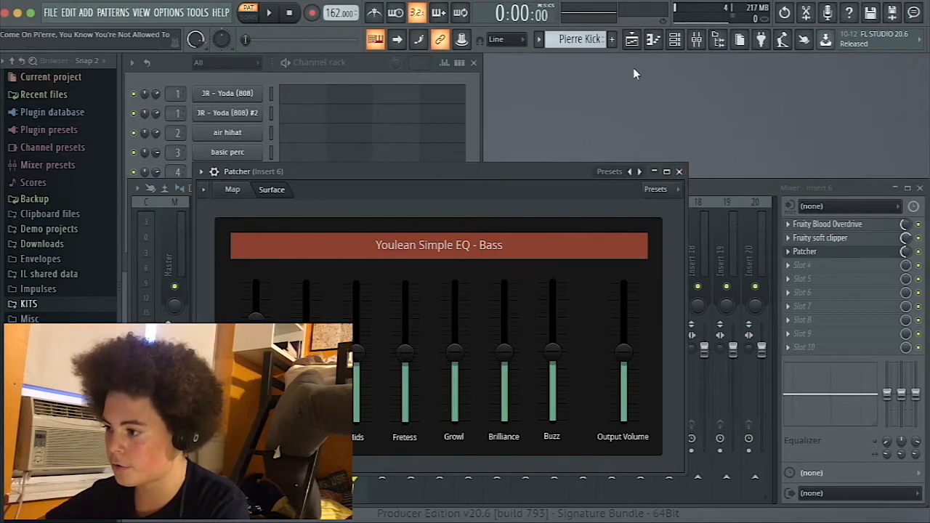
Switch to song mode and play the arrangement from about bar 51 with the kick's Patcher EQ open.
key(l)
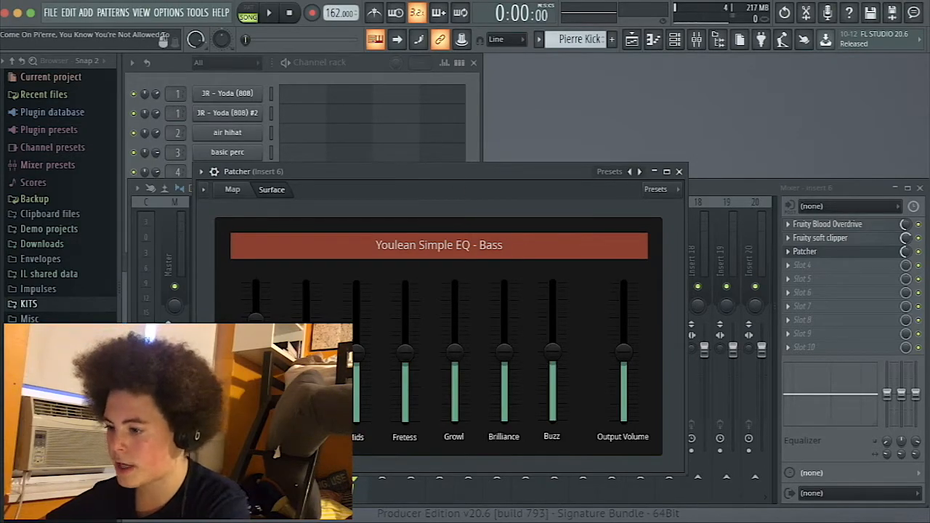
click(631, 39)
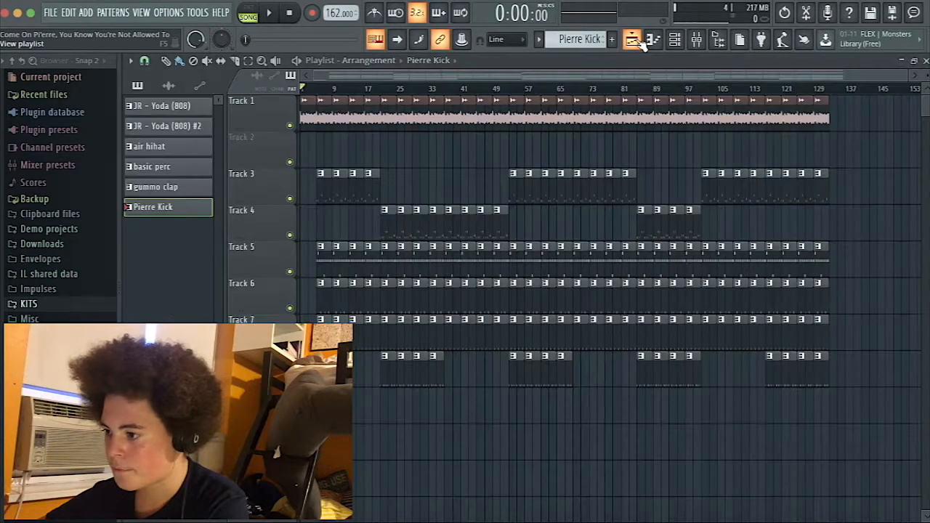
click(504, 88)
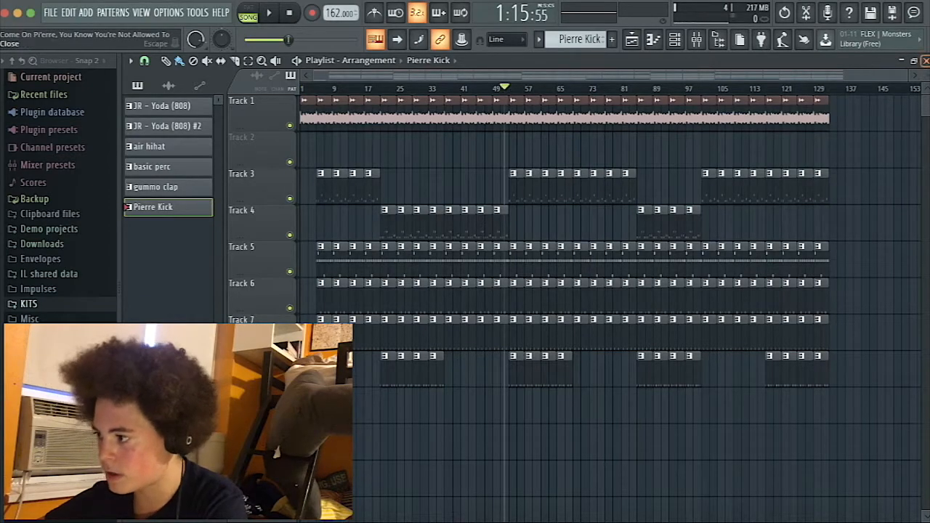
click(925, 60)
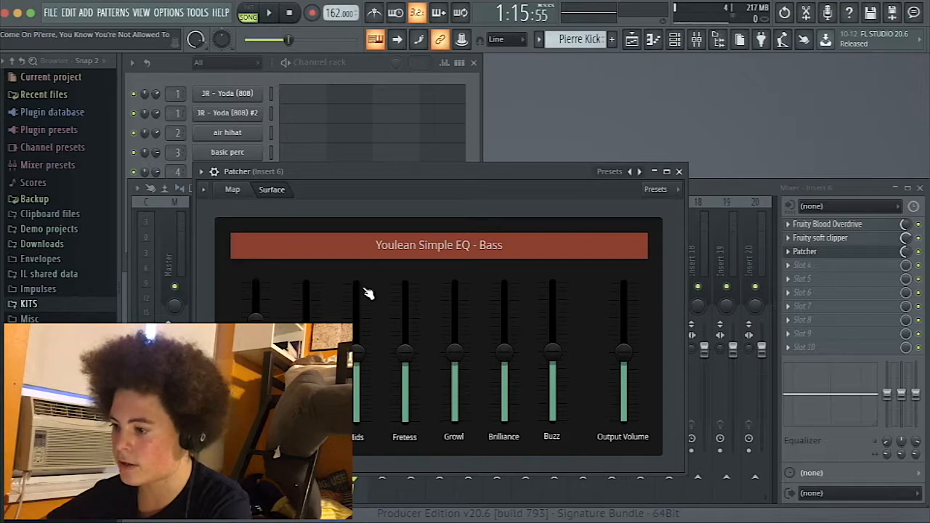
key(space)
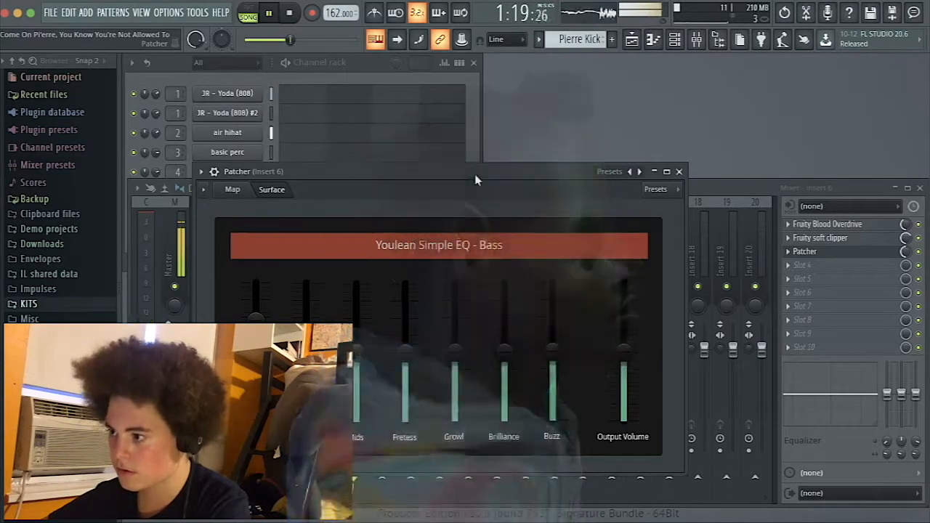
key(space)
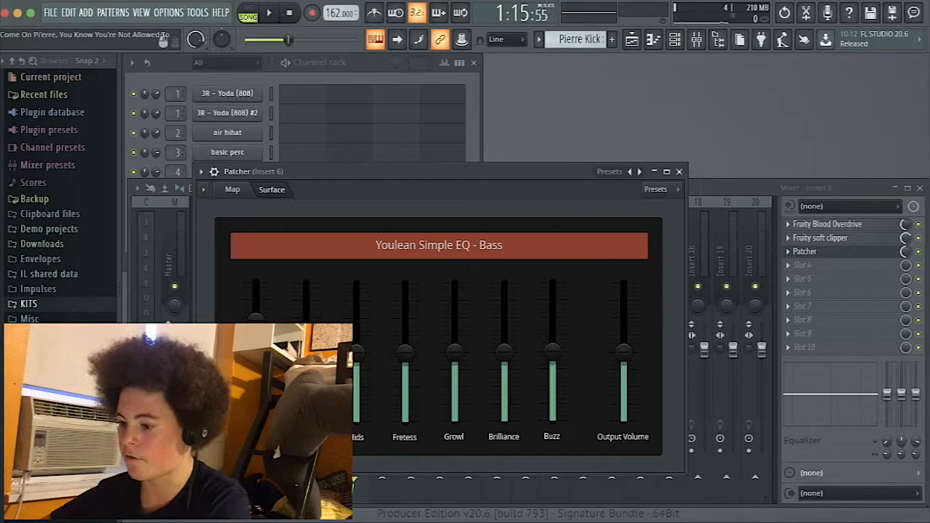
Try raising the first two bands of the kick's bass EQ to maximum, then close Patcher.
drag(256, 318, 256, 282)
drag(306, 319, 306, 282)
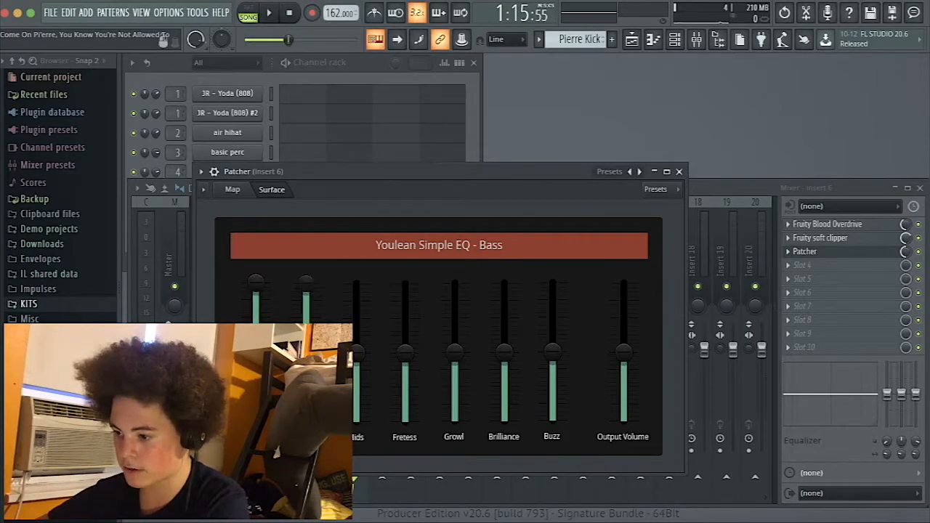
key(space)
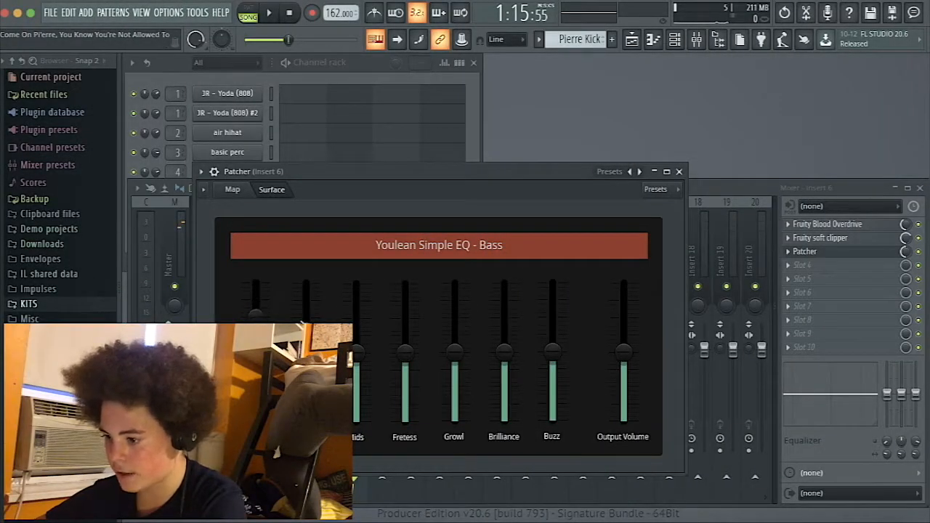
click(679, 171)
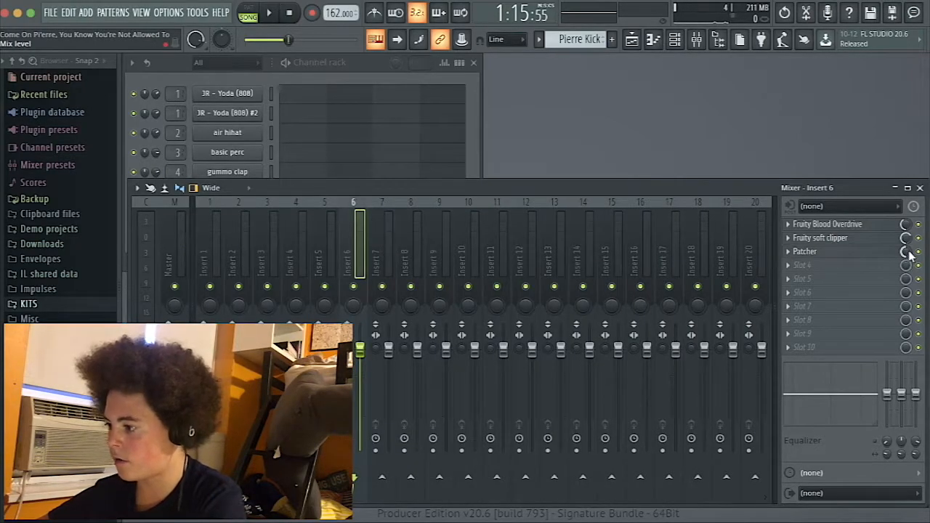
Select the space car 150 3 channel and inspect the Fruity parametric EQ 2 curve on its mixer insert 5.
click(919, 188)
click(632, 39)
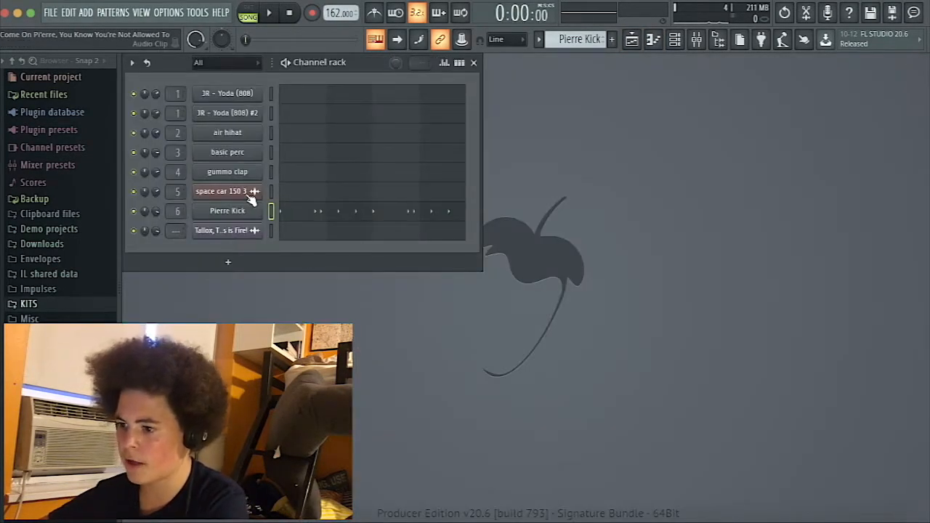
click(249, 194)
click(591, 223)
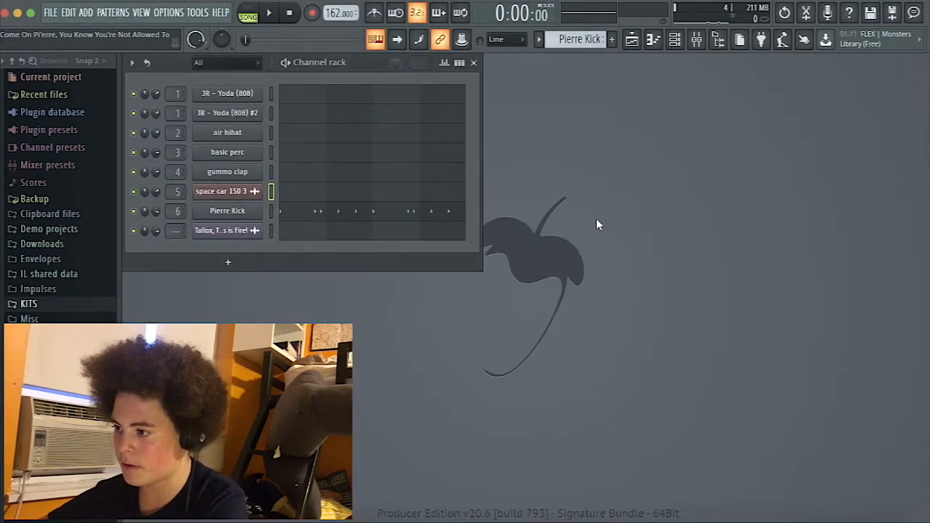
click(696, 39)
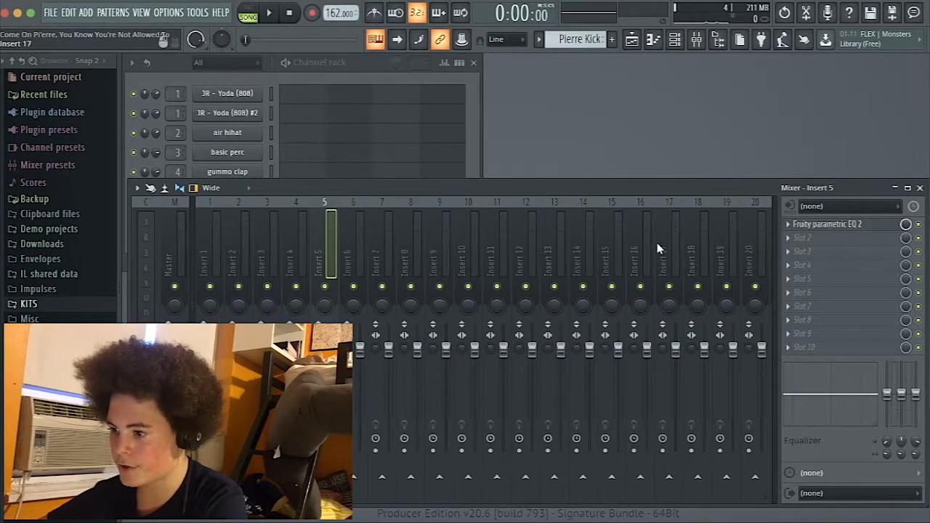
click(868, 224)
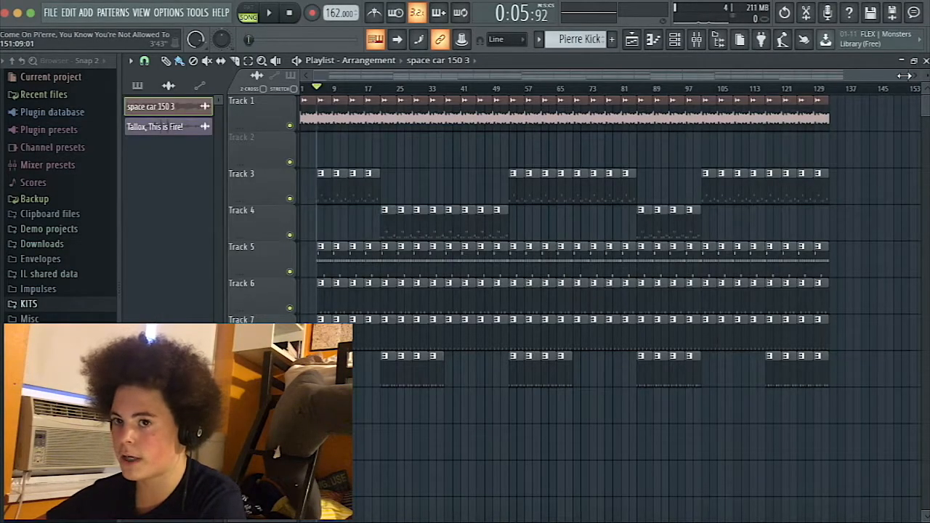
Play the song from about bar 5 with the melody's parametric EQ bypassed, then stop and close the mixer.
drag(904, 75, 799, 76)
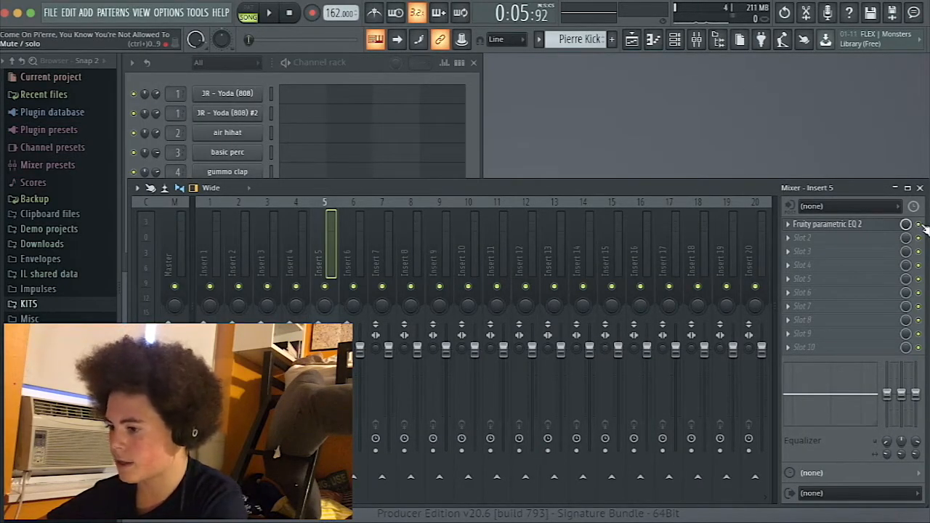
key(space)
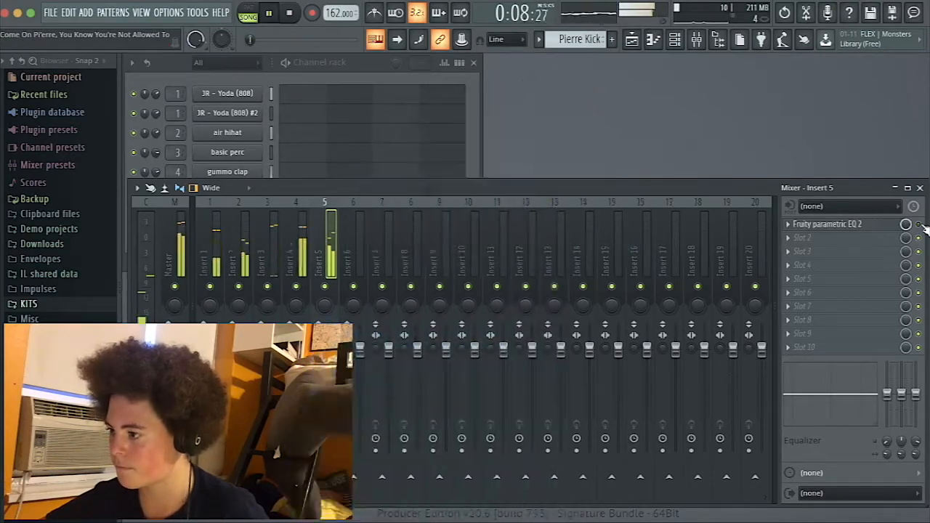
key(space)
click(920, 189)
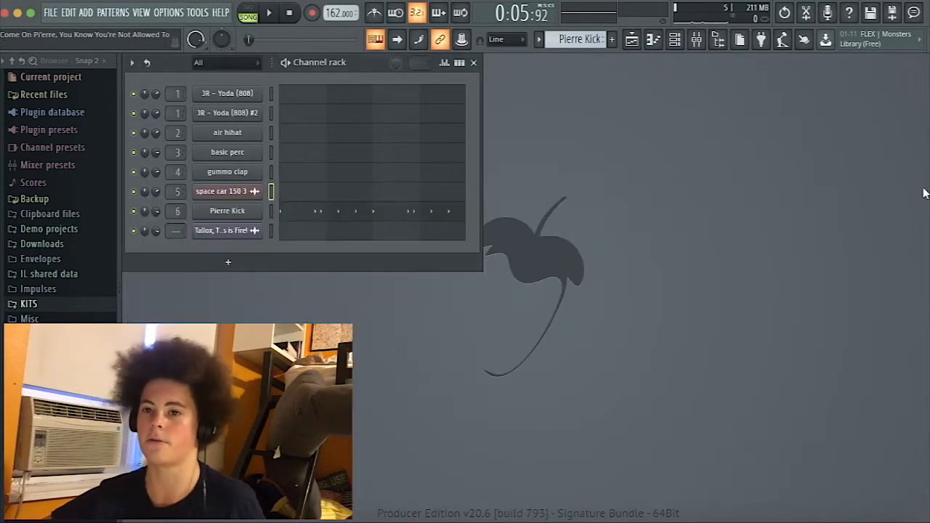
Show the first 32 bars of the playlist arrangement and play the beat from the beginning.
click(633, 41)
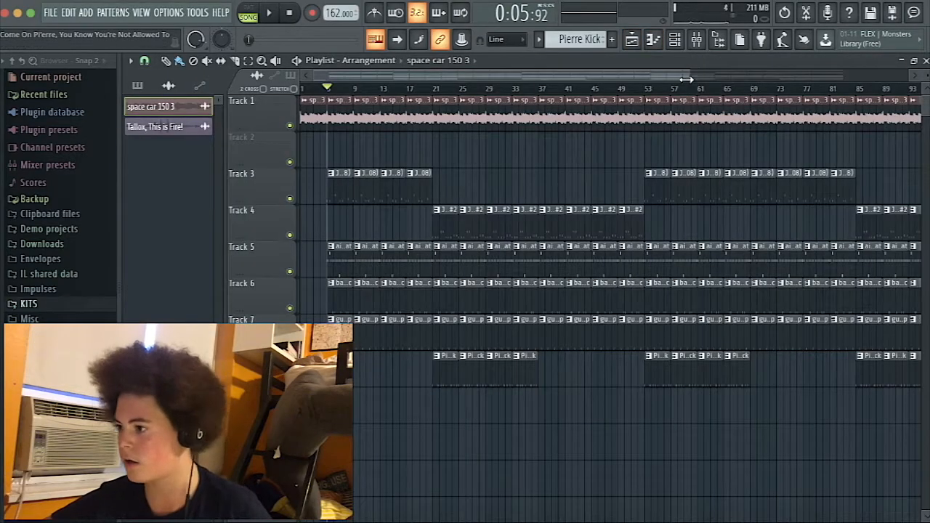
drag(688, 75, 441, 75)
click(390, 89)
key(space)
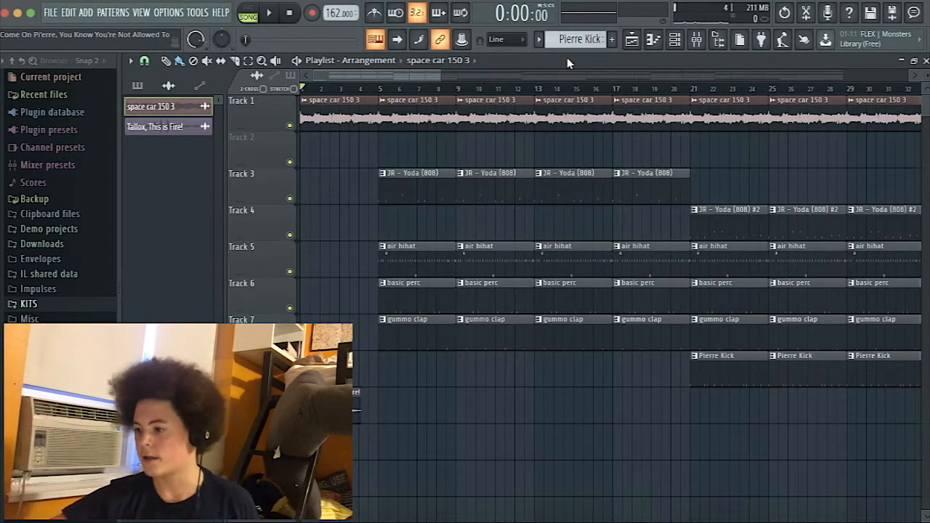
key(space)
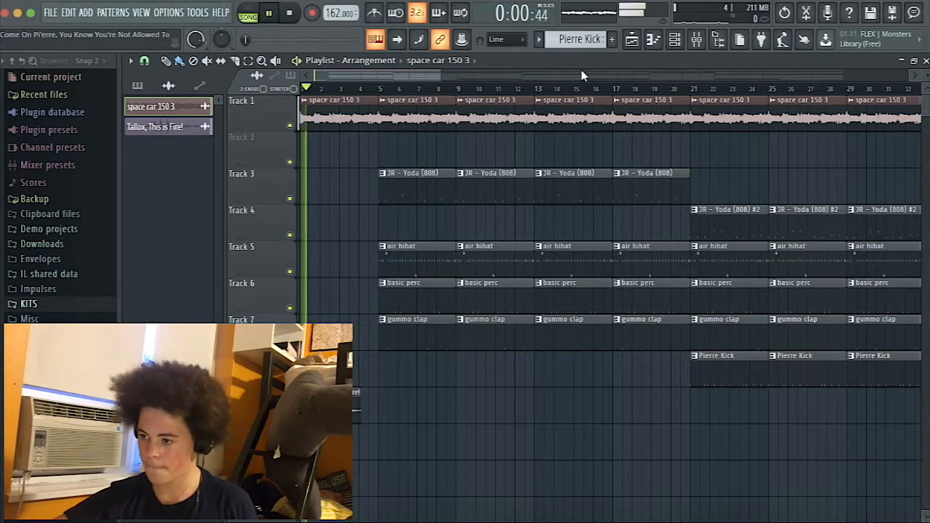